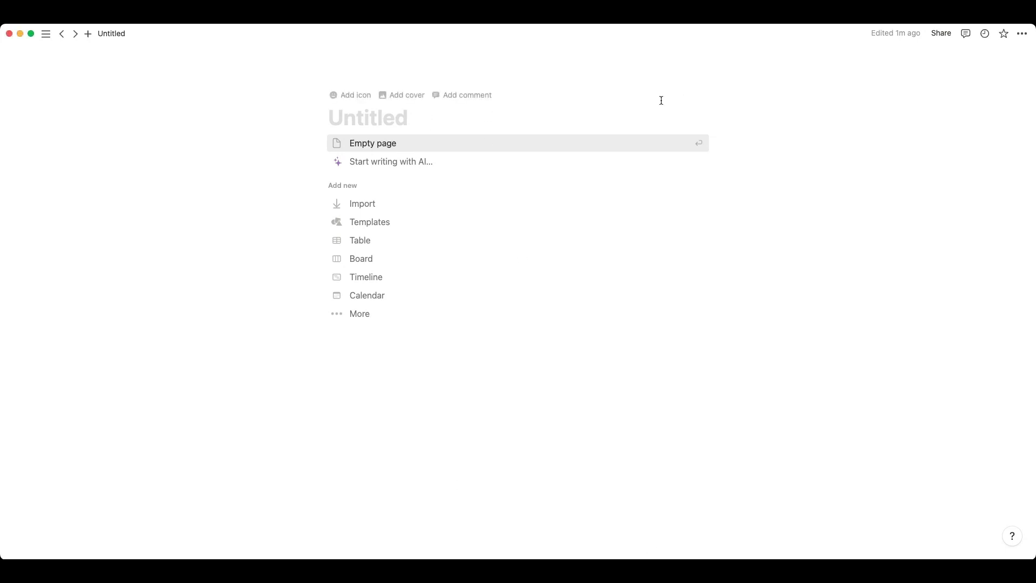
Title the page "Life Dashboard" and give it the sun-behind-small-cloud emoji as its icon
{"action": "type", "text": "Life Dashboard"}
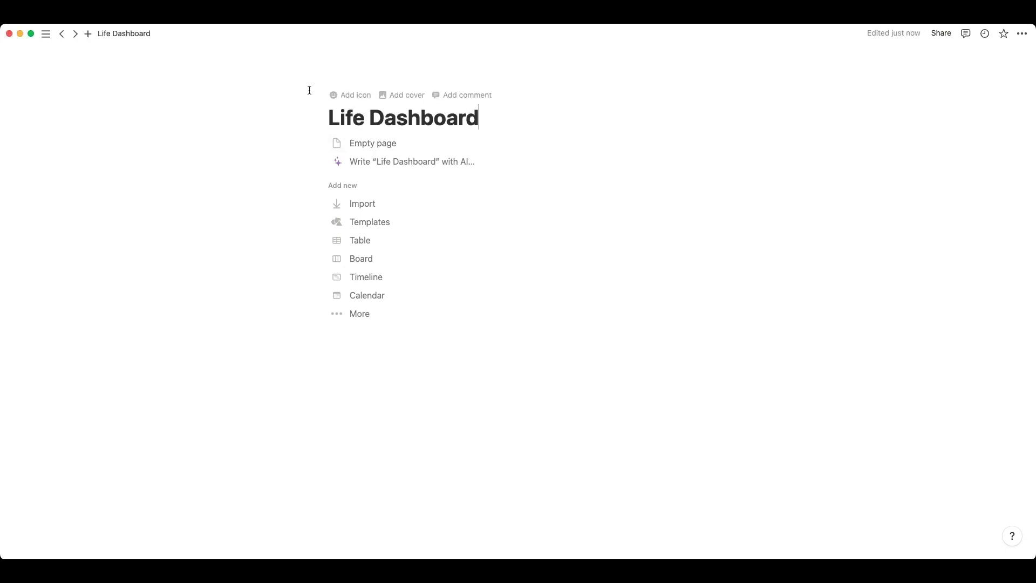
{"action": "left_click", "coordinate": [350, 95]}
{"action": "type", "text": "cloud"}
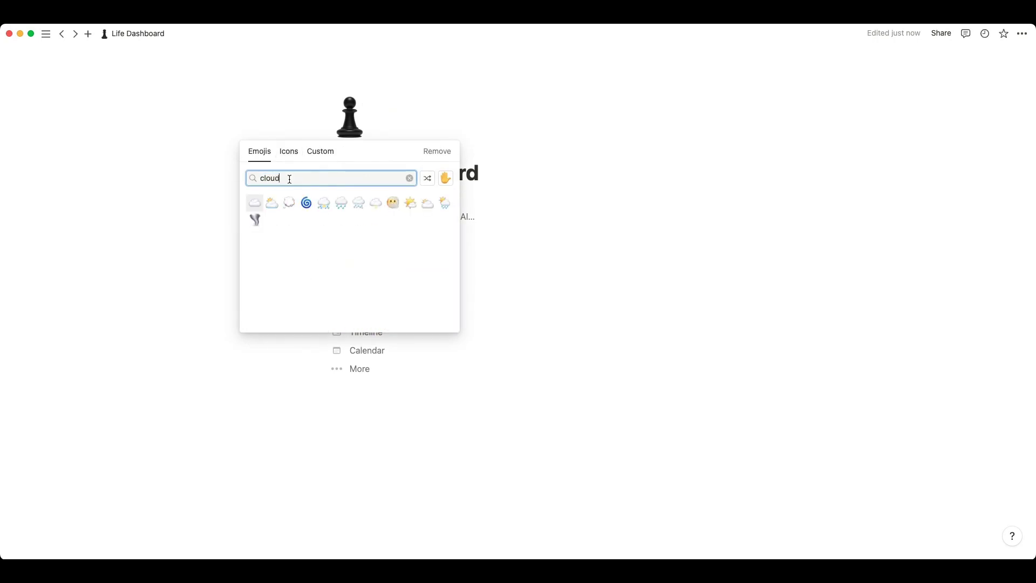
{"action": "left_click", "coordinate": [254, 211]}
{"action": "left_click", "coordinate": [350, 116]}
{"action": "type", "text": "clou"}
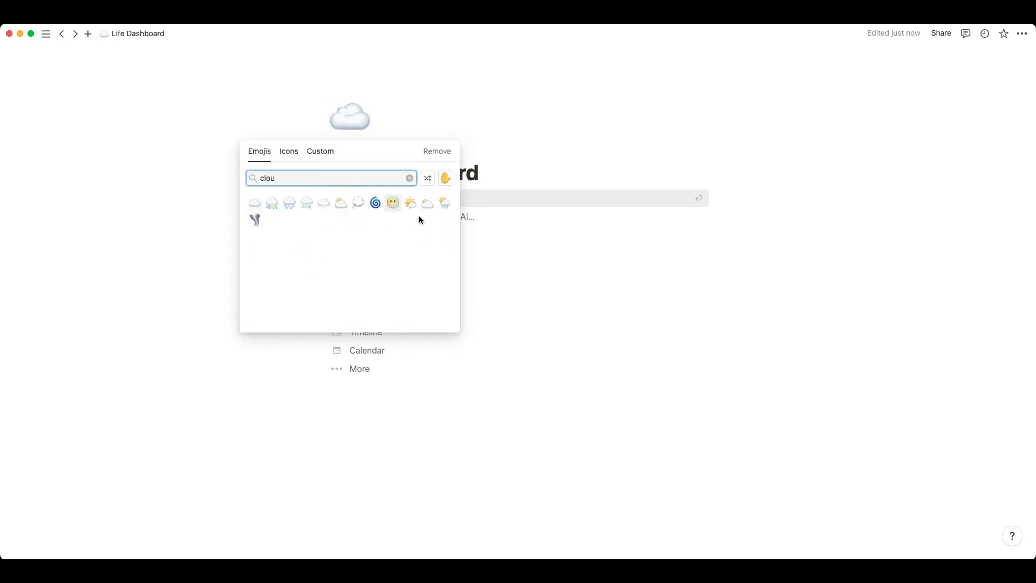
{"action": "left_click", "coordinate": [410, 203]}
Add a cover to the page and change it to the blue irises painting from the gallery
{"action": "left_click", "coordinate": [371, 155]}
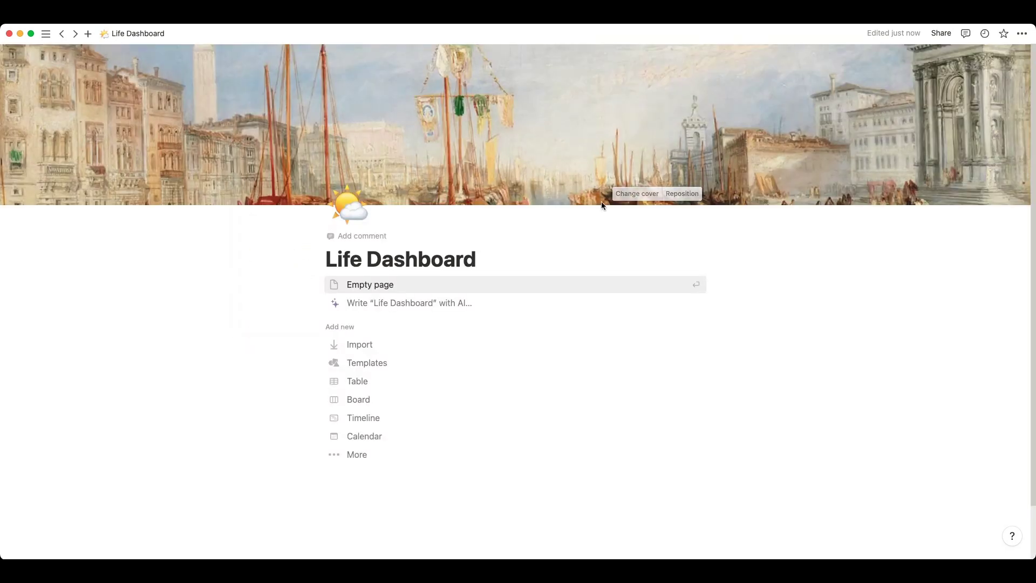
{"action": "left_click", "coordinate": [626, 195]}
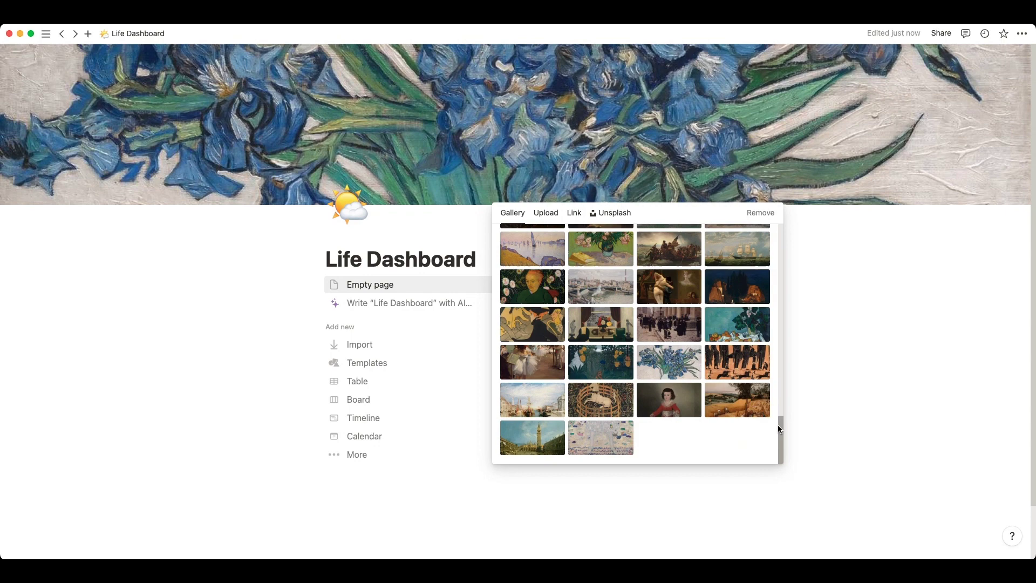
{"action": "left_click_drag", "start_coordinate": [778, 425], "coordinate": [778, 330]}
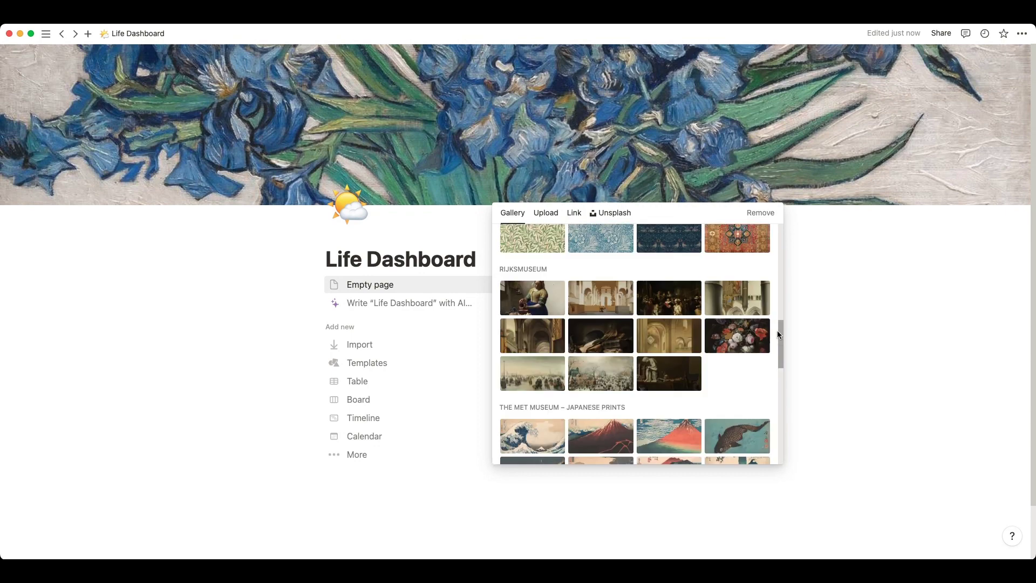
{"action": "scroll", "coordinate": [632, 342], "scroll_direction": "up", "scroll_amount": 10}
{"action": "left_click", "coordinate": [846, 338]}
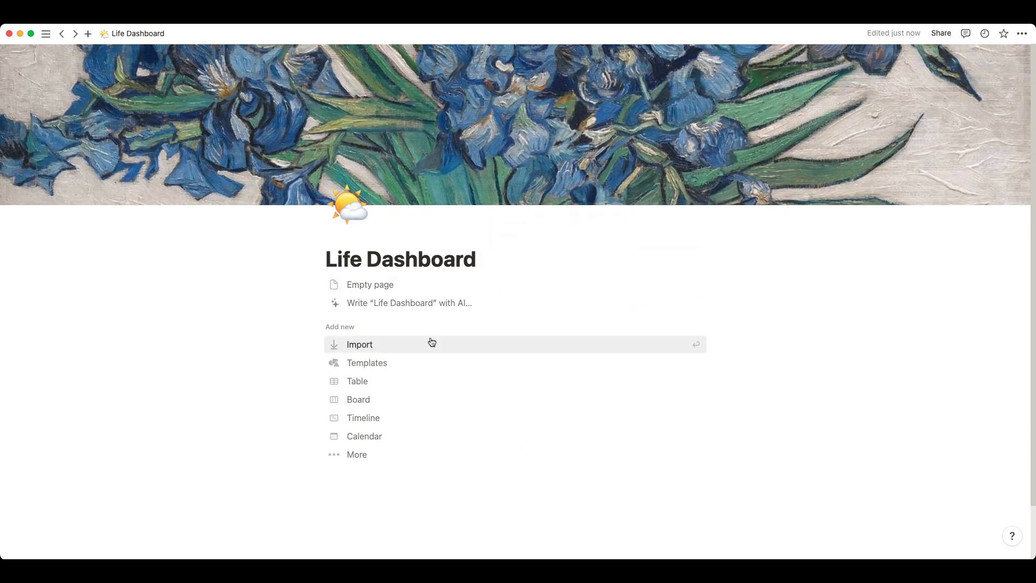
{"action": "left_click", "coordinate": [346, 213]}
{"action": "left_click", "coordinate": [855, 190]}
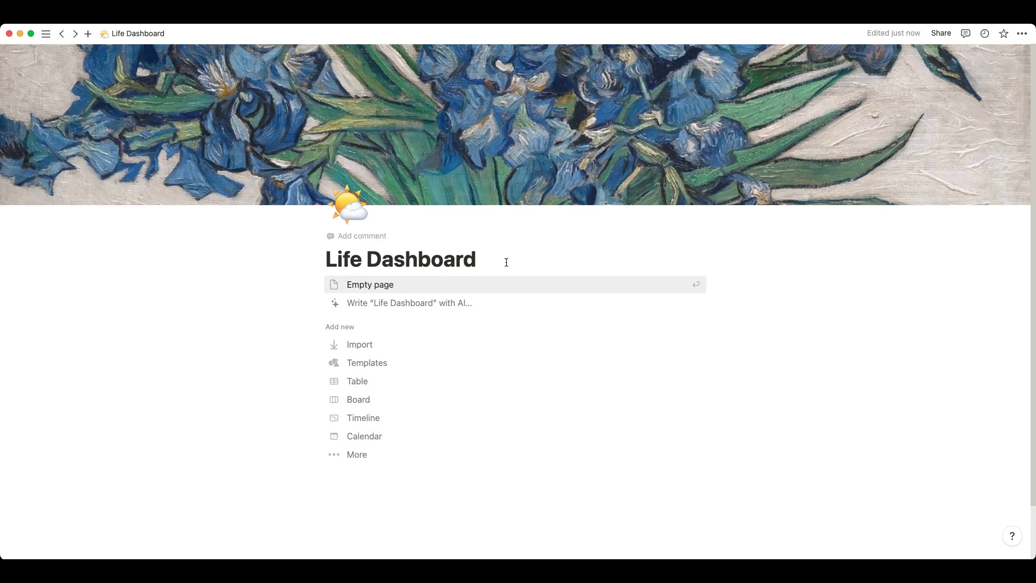
Start an empty page with the lines Quick Links, 12-Week Goals and Brain Dump, and insert a table view with a new database below
{"action": "left_click", "coordinate": [424, 284]}
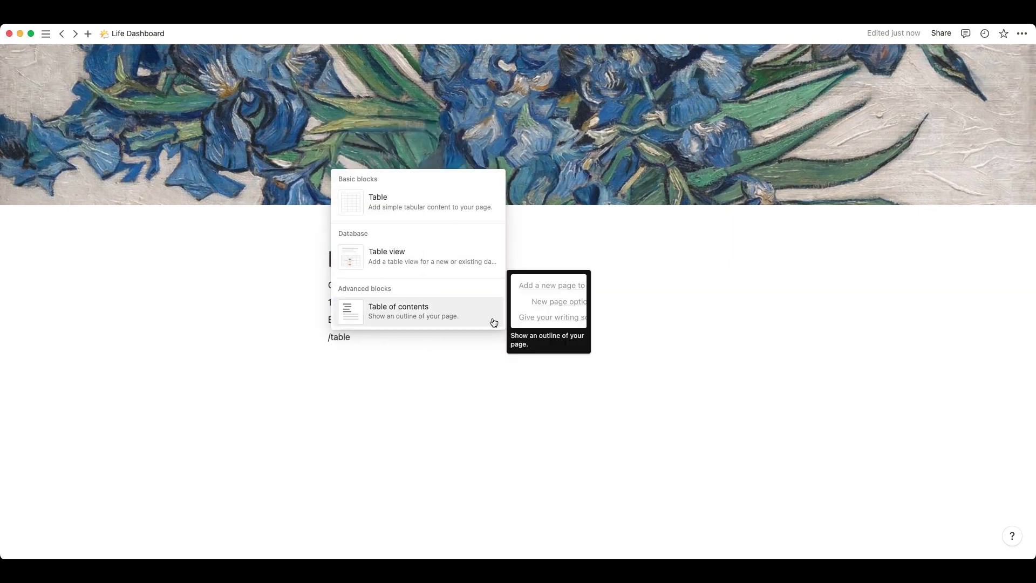
{"action": "left_click", "coordinate": [382, 254]}
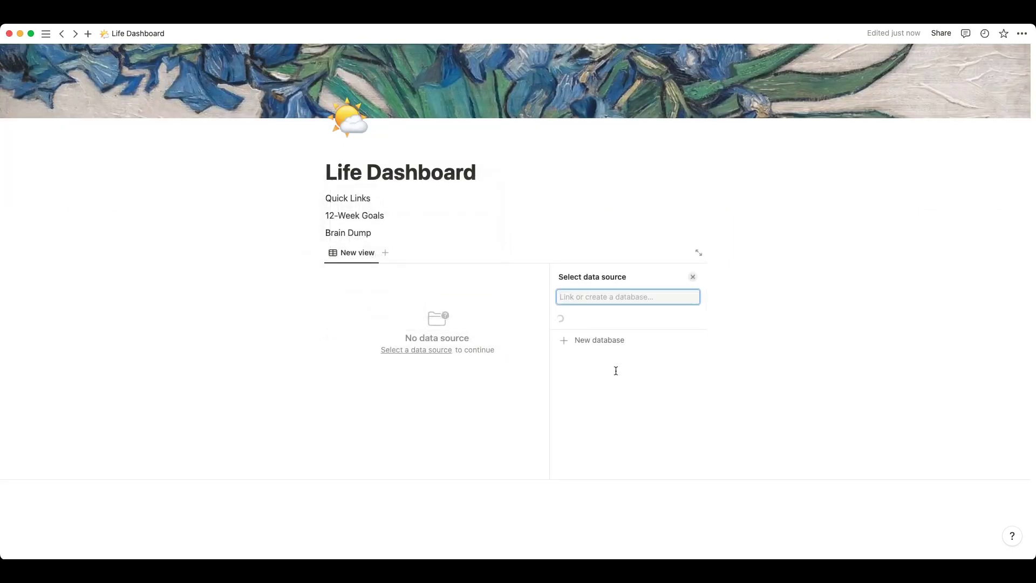
{"action": "left_click", "coordinate": [614, 458]}
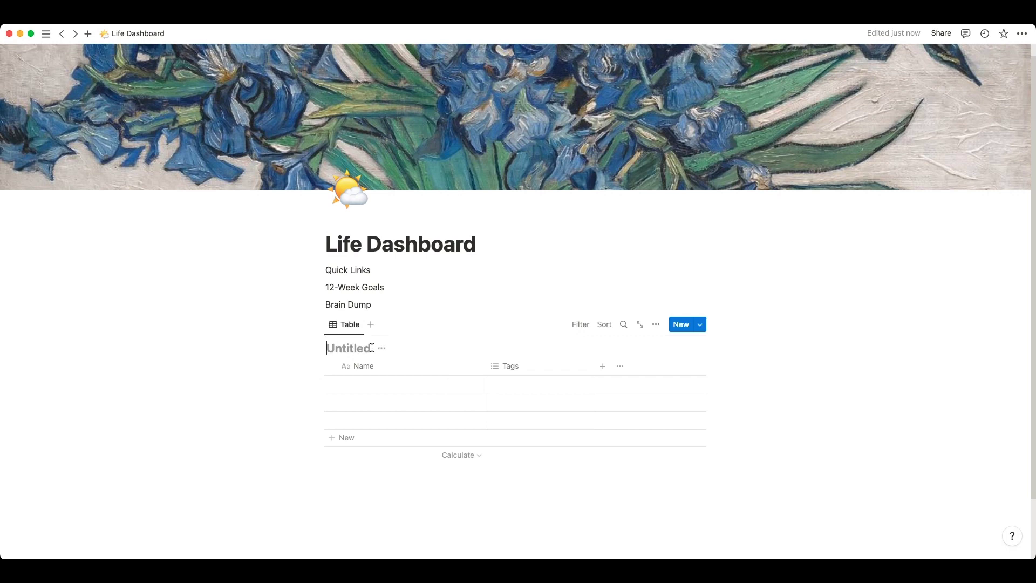
Name the new table database "Brain Dump (Life Dashboard)" and hide its title
{"action": "left_click", "coordinate": [400, 348]}
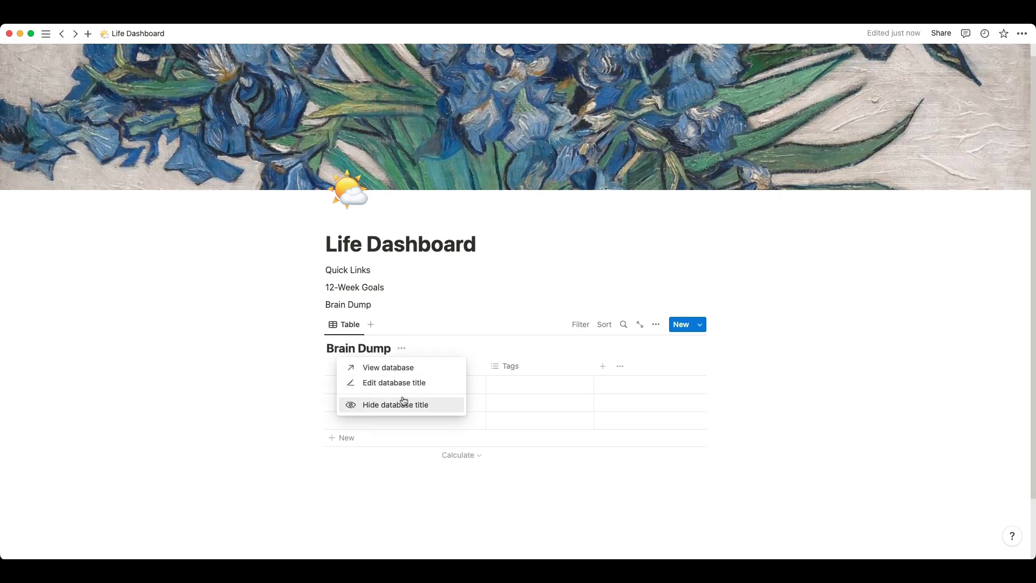
{"action": "left_click", "coordinate": [393, 364]}
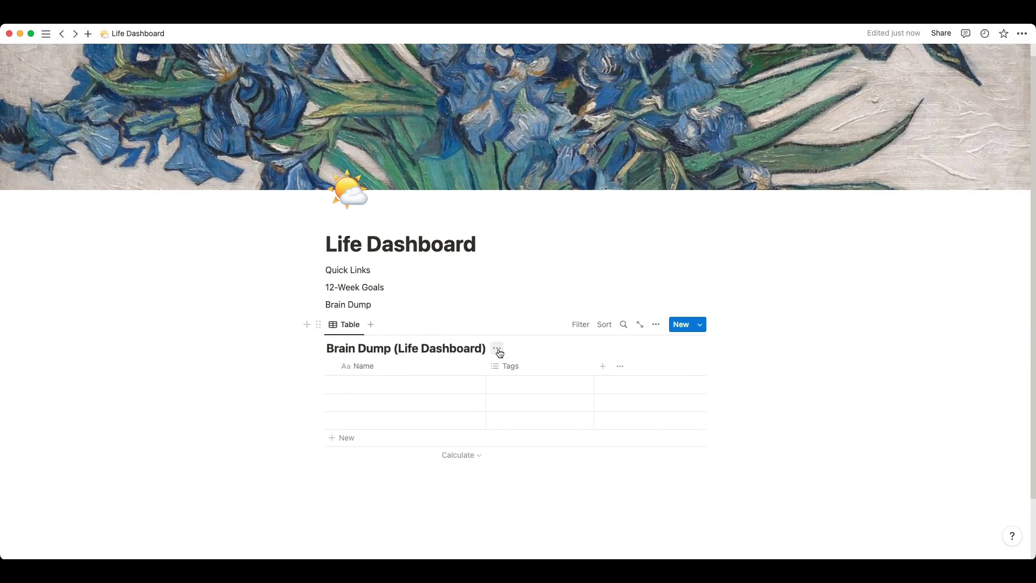
{"action": "left_click", "coordinate": [498, 350]}
{"action": "left_click", "coordinate": [506, 402]}
Change the Tags property of the Brain Dump table to the Select type
{"action": "left_click", "coordinate": [553, 345]}
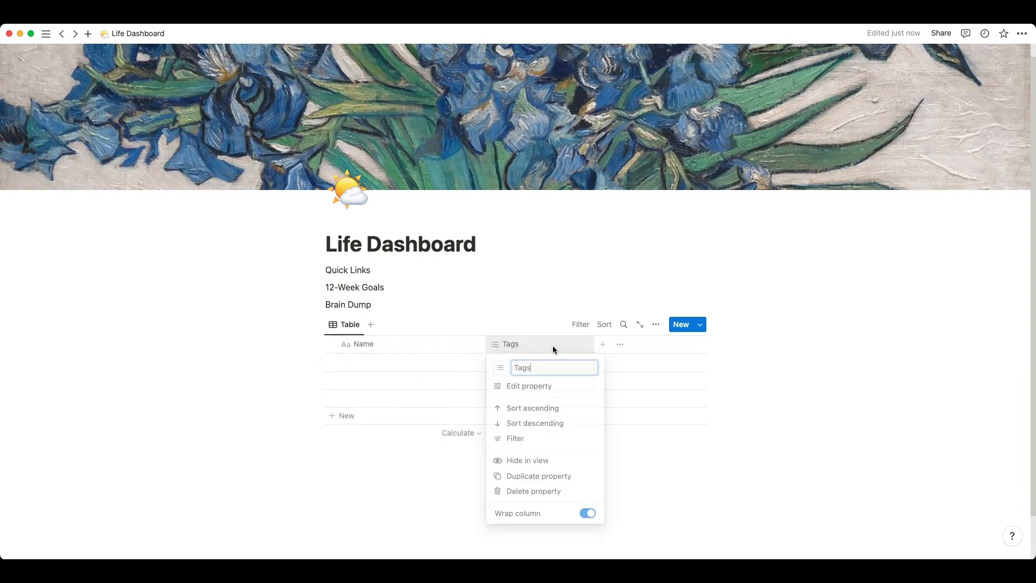
{"action": "left_click", "coordinate": [544, 388]}
{"action": "left_click", "coordinate": [626, 345]}
{"action": "left_click", "coordinate": [634, 391]}
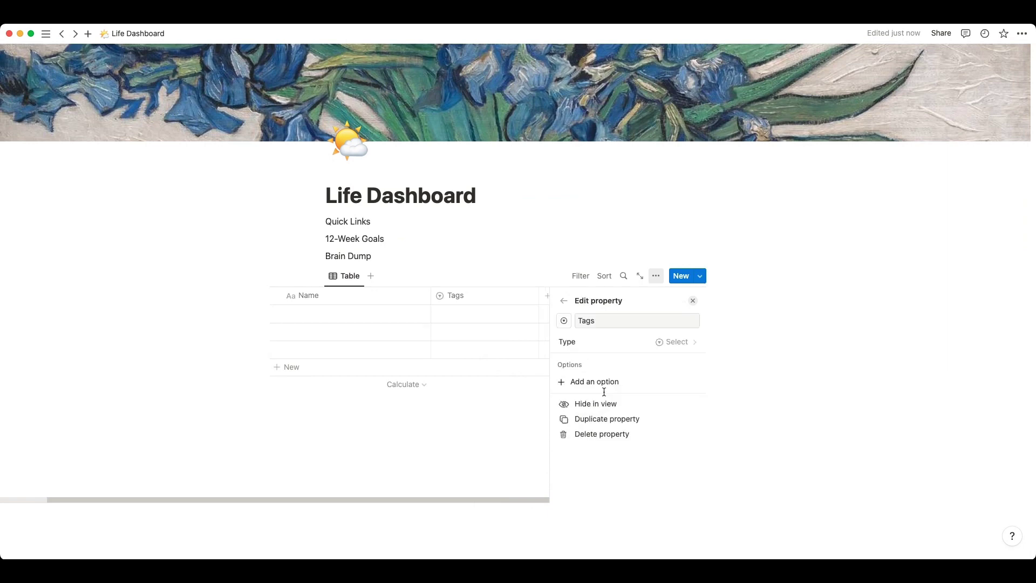
Add the options High, Medium and Low to the Tags property
{"action": "left_click", "coordinate": [594, 381]}
{"action": "type", "text": "High"}
{"action": "key", "text": "Return"}
{"action": "type", "text": "Medium"}
{"action": "key", "text": "Return"}
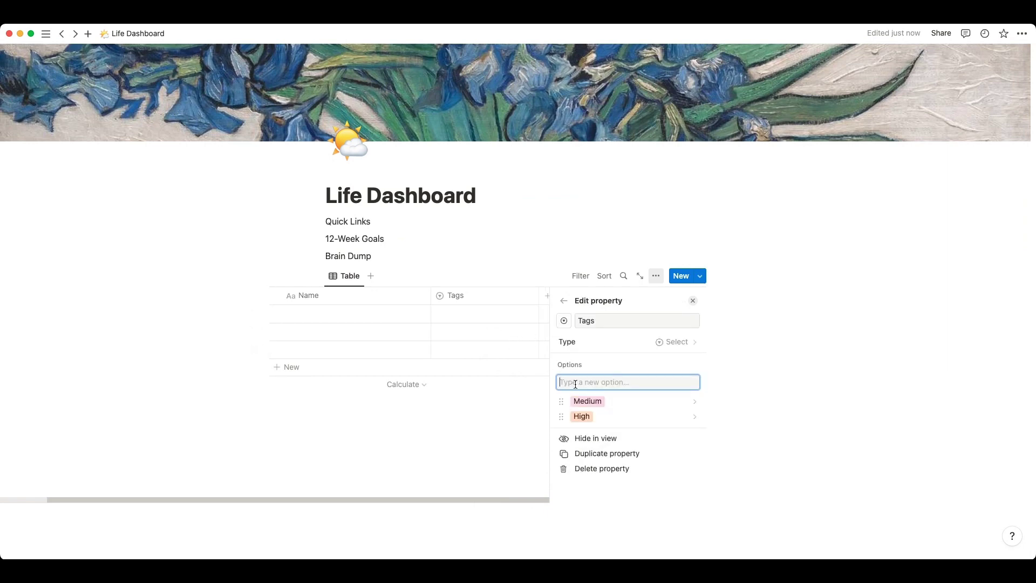
{"action": "type", "text": "Low"}
{"action": "key", "text": "Return"}
Colour the Medium option orange and the High option red in the Tags property
{"action": "left_click", "coordinate": [644, 417]}
{"action": "left_click", "coordinate": [621, 306]}
{"action": "left_click", "coordinate": [578, 413]}
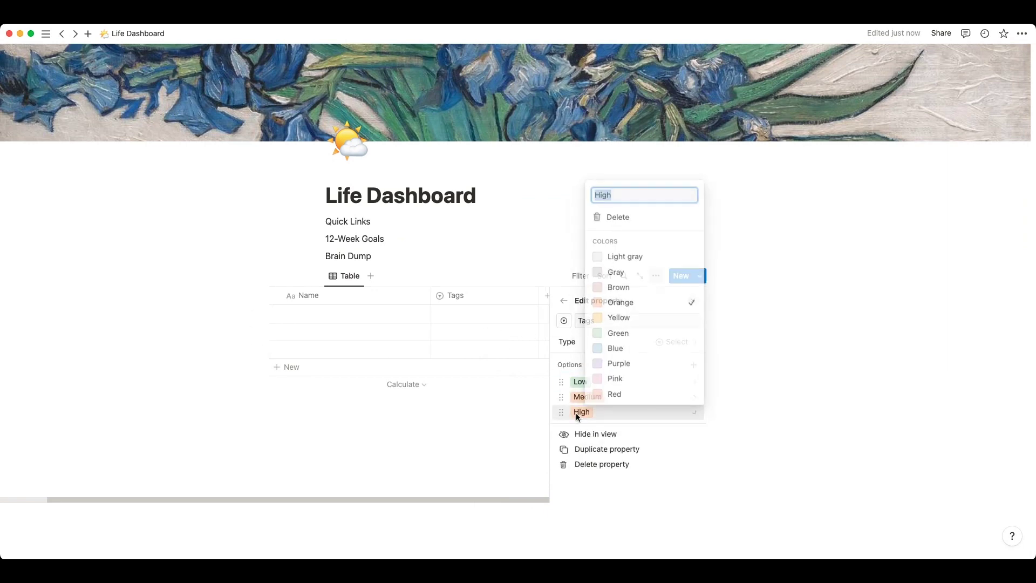
{"action": "left_click", "coordinate": [630, 295]}
{"action": "left_click", "coordinate": [628, 395]}
{"action": "left_click", "coordinate": [458, 458]}
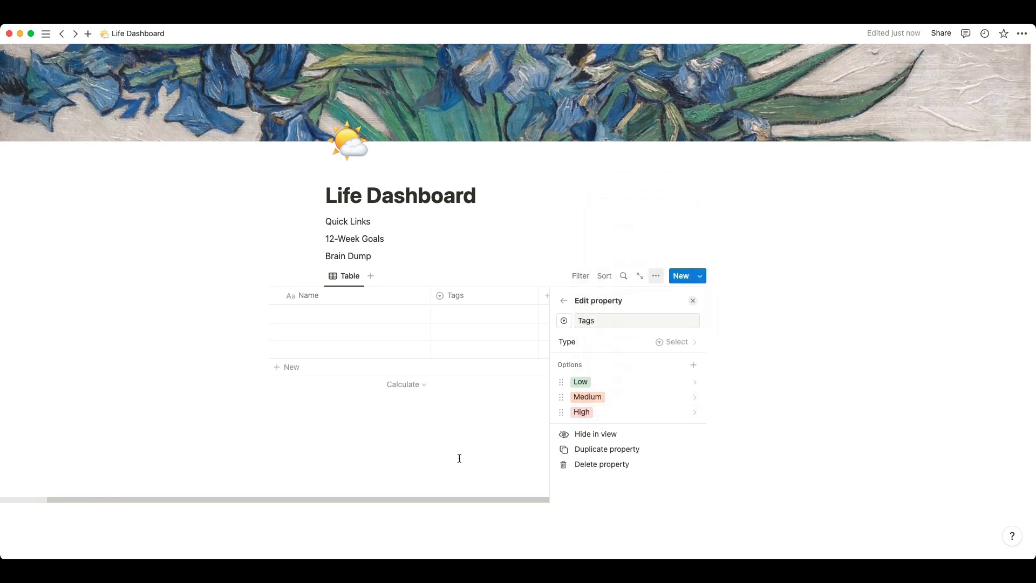
{"action": "left_click", "coordinate": [458, 456]}
Rename the Name column of the Brain Dump table to "Idea/task"
{"action": "left_click", "coordinate": [386, 295]}
{"action": "type", "text": "Idea"}
{"action": "key", "text": "Return"}
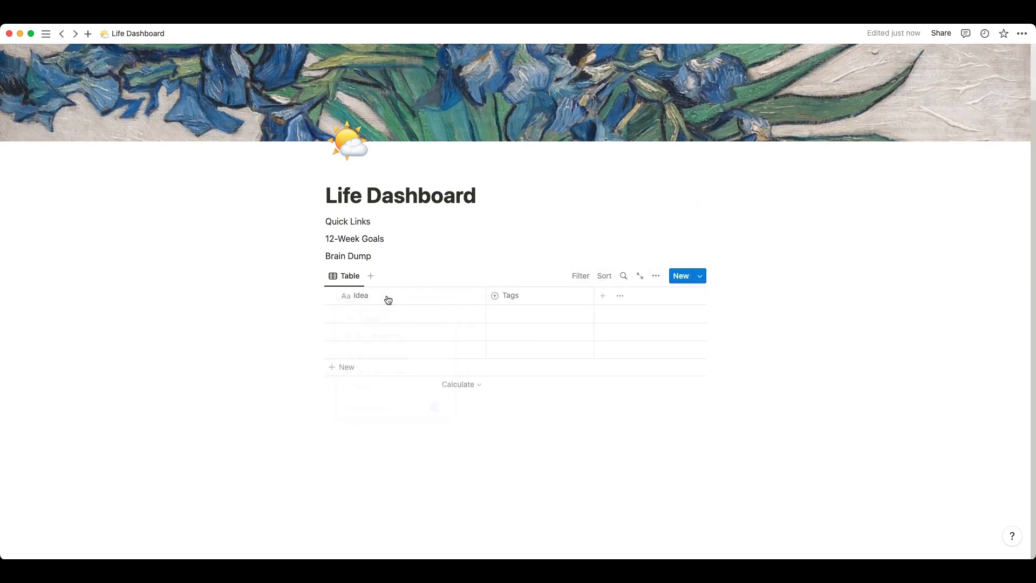
{"action": "left_click", "coordinate": [428, 298]}
{"action": "left_click", "coordinate": [424, 309]}
{"action": "left_click", "coordinate": [429, 300]}
{"action": "left_click", "coordinate": [429, 300]}
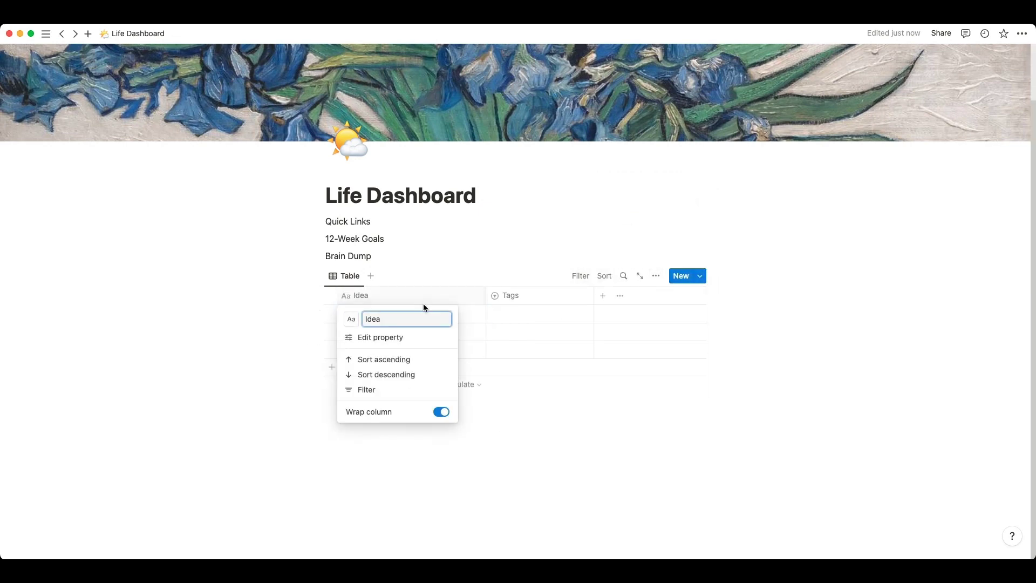
{"action": "type", "text": "/task"}
{"action": "key", "text": "Return"}
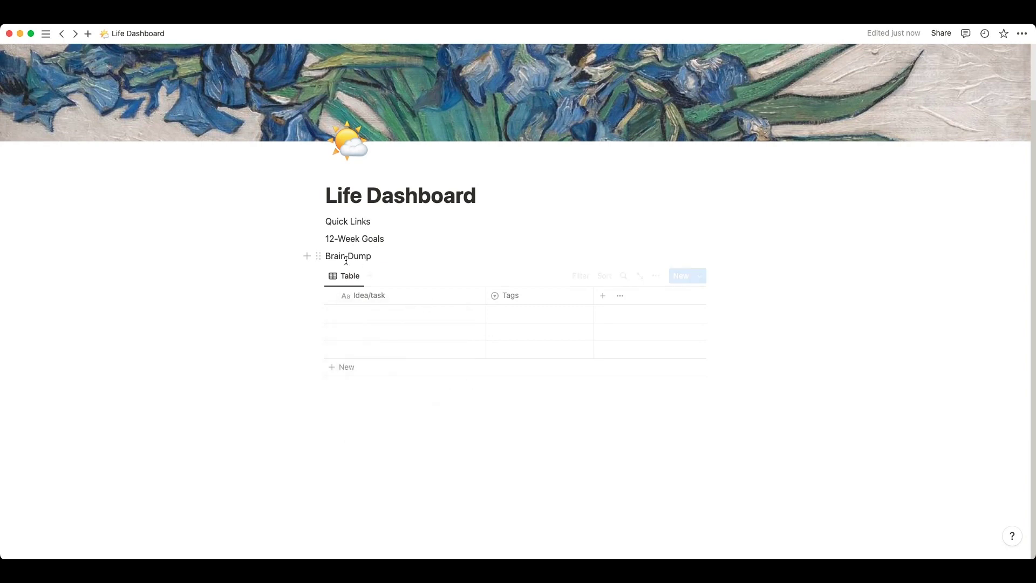
Format the Brain Dump line above the table with a gray background and bold text
{"action": "left_click", "coordinate": [314, 256]}
{"action": "mouse_move", "coordinate": [216, 326]}
{"action": "left_click", "coordinate": [356, 398]}
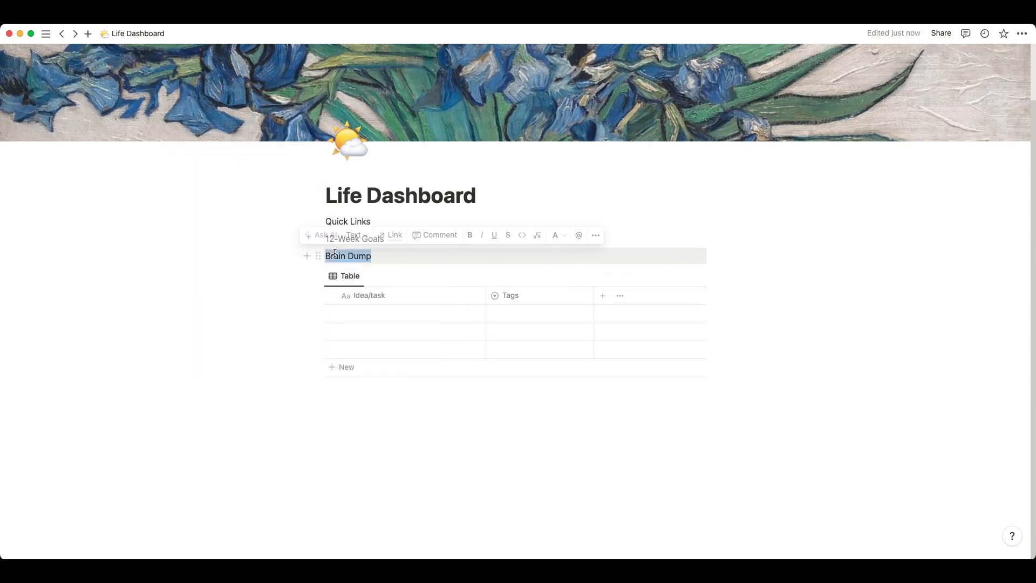
Set the page's font style to Serif
{"action": "left_click", "coordinate": [1022, 33]}
{"action": "left_click", "coordinate": [1007, 94]}
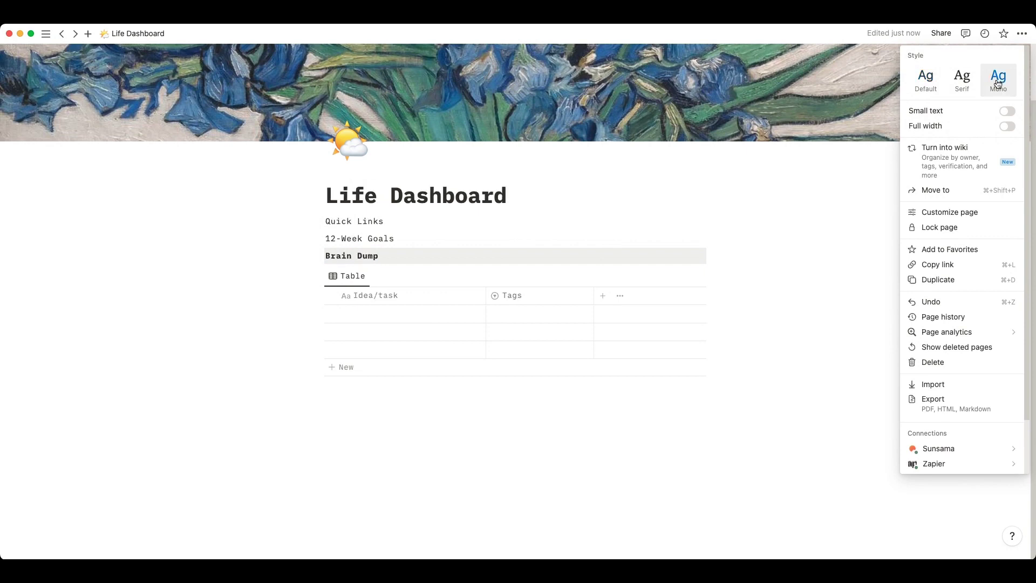
{"action": "left_click", "coordinate": [962, 81]}
{"action": "left_click", "coordinate": [558, 257]}
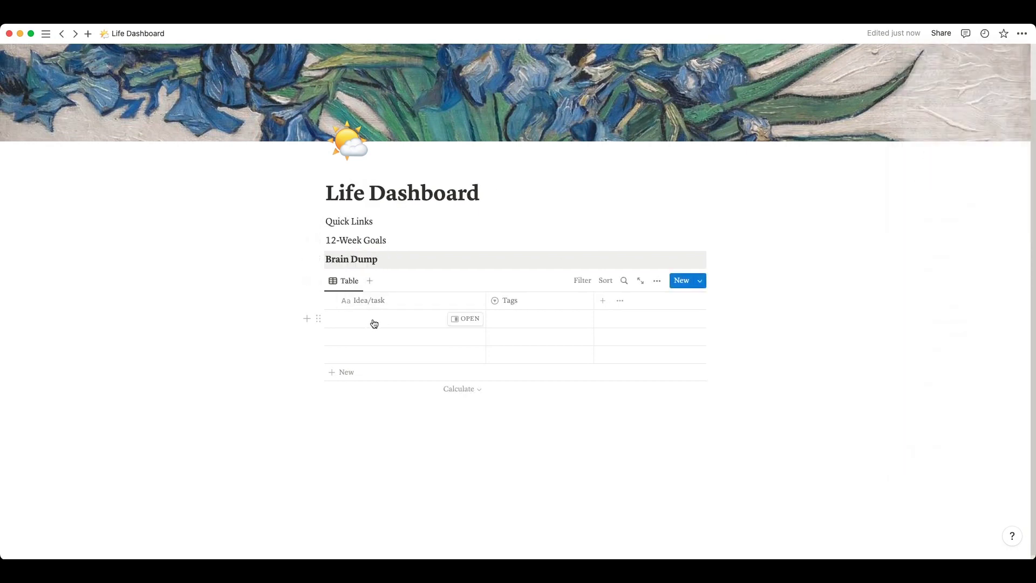
Format the Quick Links line with a gray background and bold text, and add an empty line below it
{"action": "left_click_drag", "start_coordinate": [374, 222], "coordinate": [326, 222]}
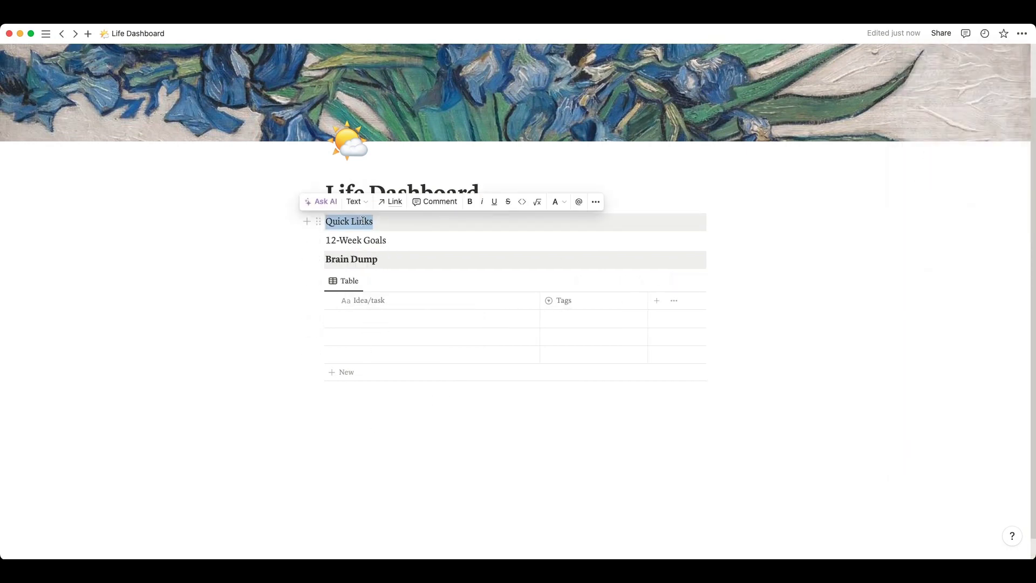
{"action": "key", "text": "super+b"}
{"action": "left_click", "coordinate": [395, 224]}
{"action": "key", "text": "Return"}
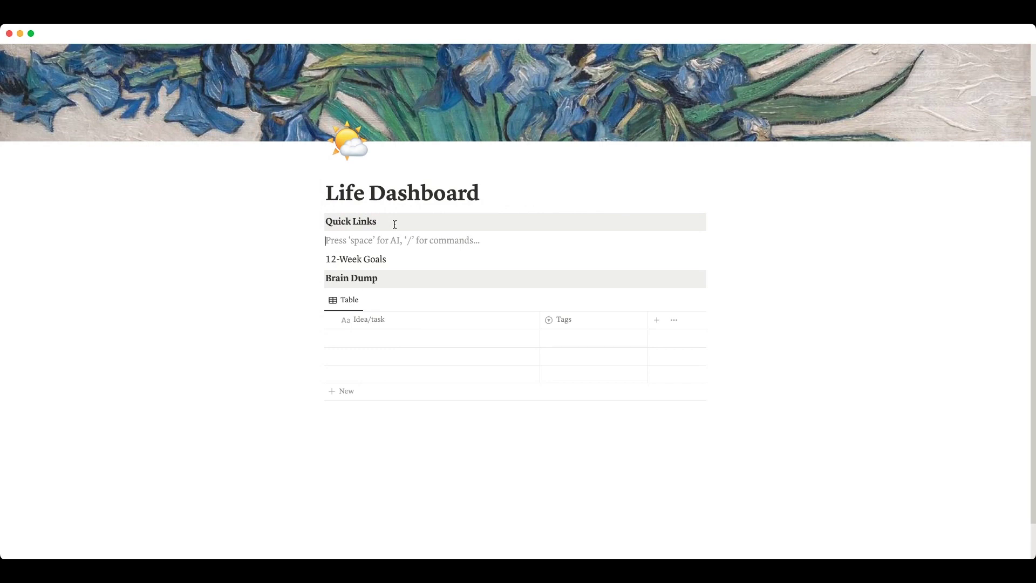
Give the 12-Week Goals line a gray background and move it into a column beside Quick Links
{"action": "left_click", "coordinate": [318, 260]}
{"action": "mouse_move", "coordinate": [259, 332]}
{"action": "left_click", "coordinate": [368, 401]}
{"action": "left_click_drag", "start_coordinate": [318, 260], "coordinate": [709, 223]}
Make the 12-Week Goals heading bold and add an empty line below it
{"action": "triple_click", "coordinate": [654, 227]}
{"action": "key", "text": "super+b"}
{"action": "left_click", "coordinate": [626, 236]}
{"action": "key", "text": "Return"}
Set the page to full width and narrow the Quick Links column so that 12-Week Goals takes most of the row
{"action": "left_click", "coordinate": [1022, 33]}
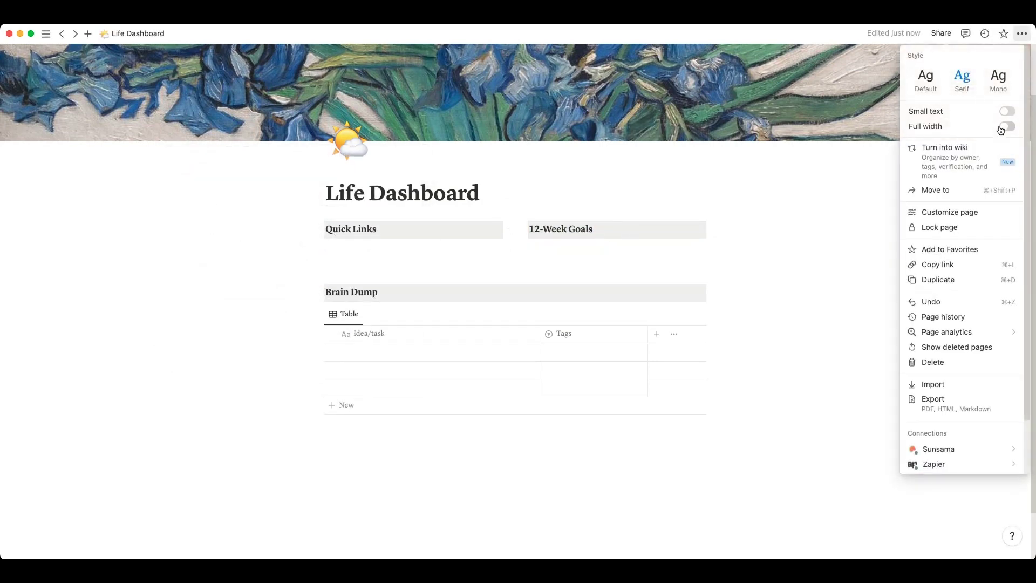
{"action": "left_click", "coordinate": [1008, 126]}
{"action": "left_click", "coordinate": [596, 246]}
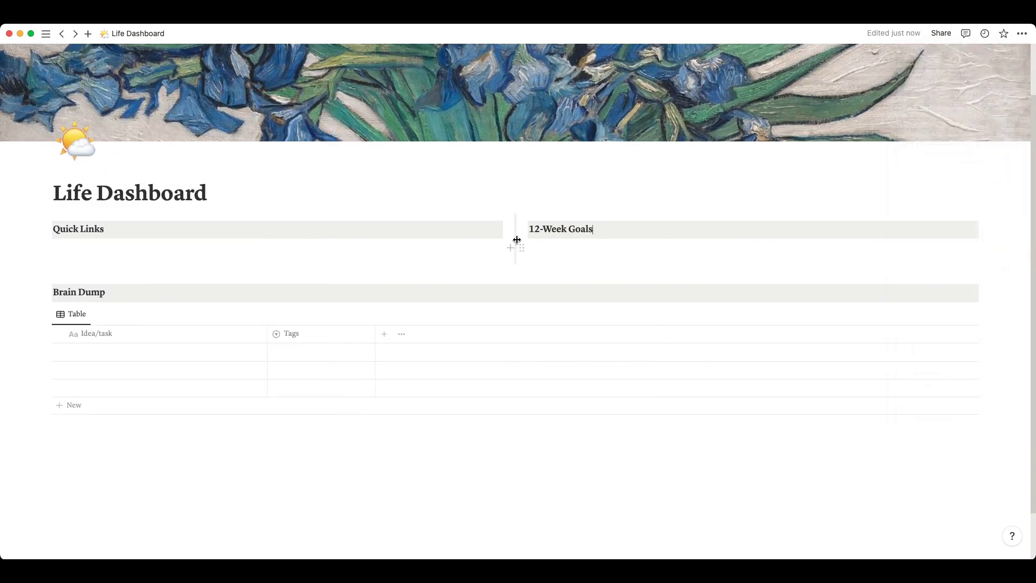
{"action": "left_click_drag", "start_coordinate": [515, 238], "coordinate": [160, 243]}
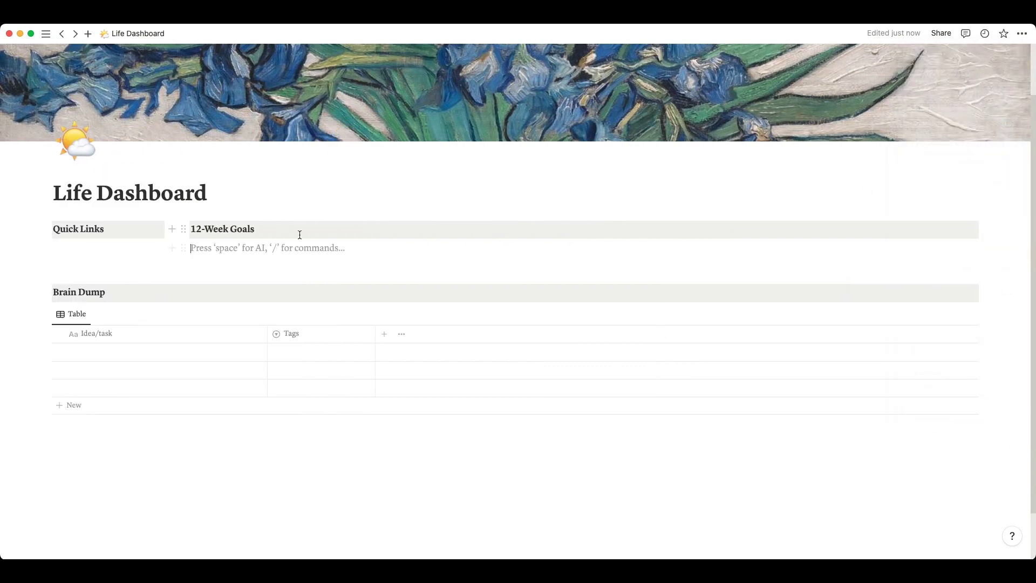
Insert a gallery view under the 12-Week Goals heading with a new database titled "12-Week Goals"
{"action": "type", "text": "/gall"}
{"action": "left_click", "coordinate": [297, 294]}
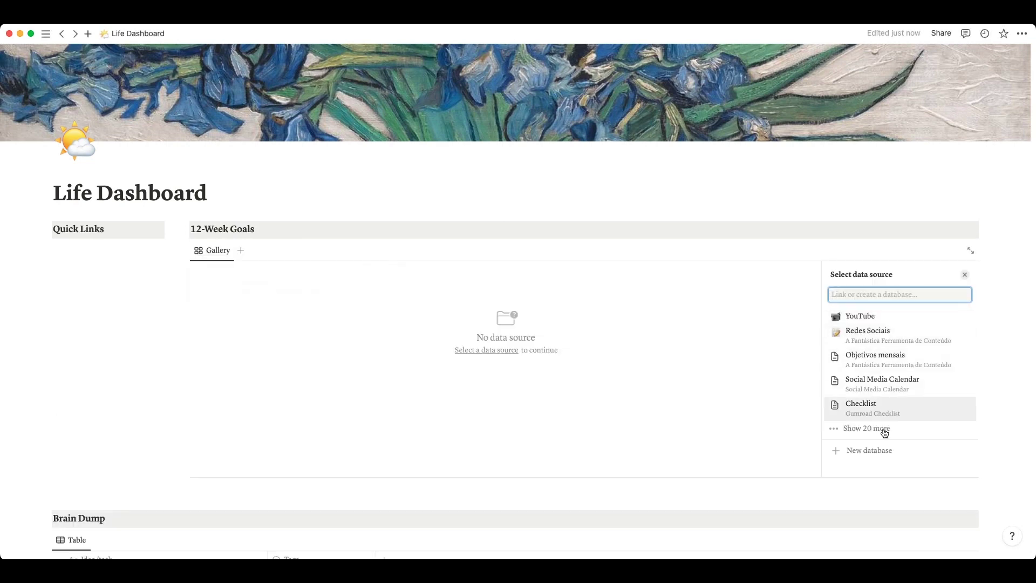
{"action": "left_click", "coordinate": [874, 451]}
{"action": "type", "text": "12-Week Goals"}
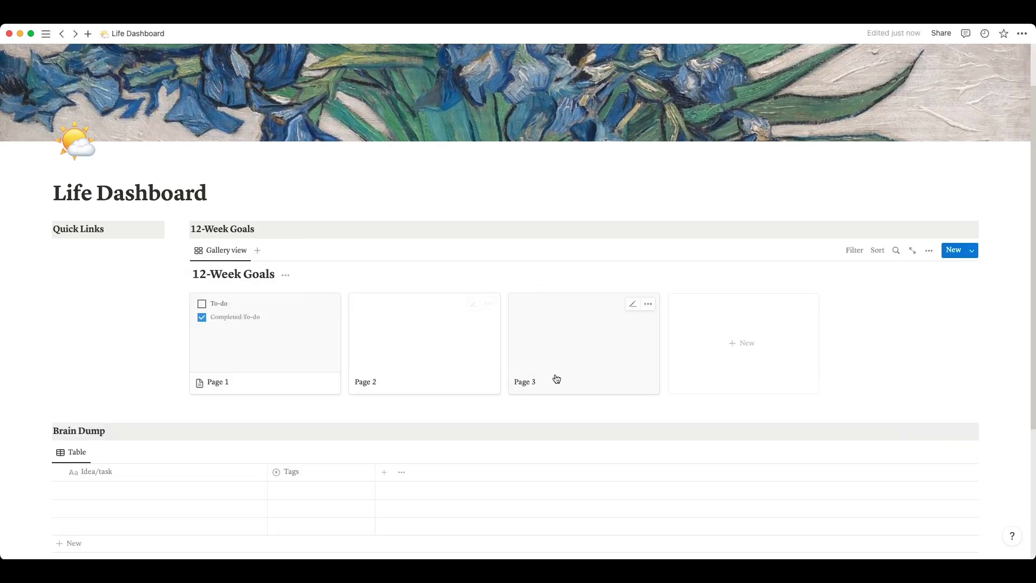
Set the 12-Week Goals gallery's load limit to 10 pages and delete its three sample pages
{"action": "left_click", "coordinate": [929, 252]}
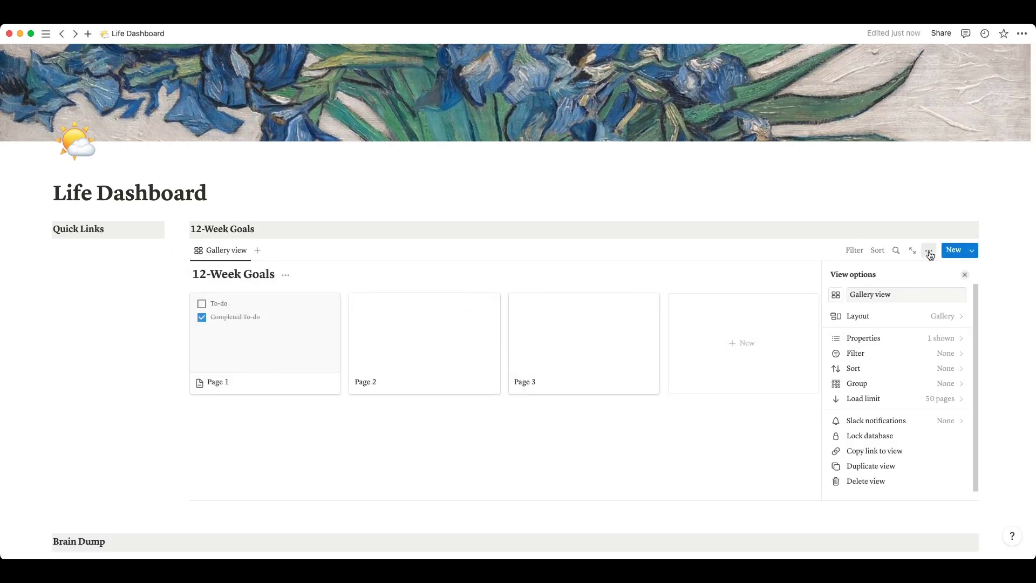
{"action": "left_click", "coordinate": [959, 402]}
{"action": "left_click", "coordinate": [942, 420]}
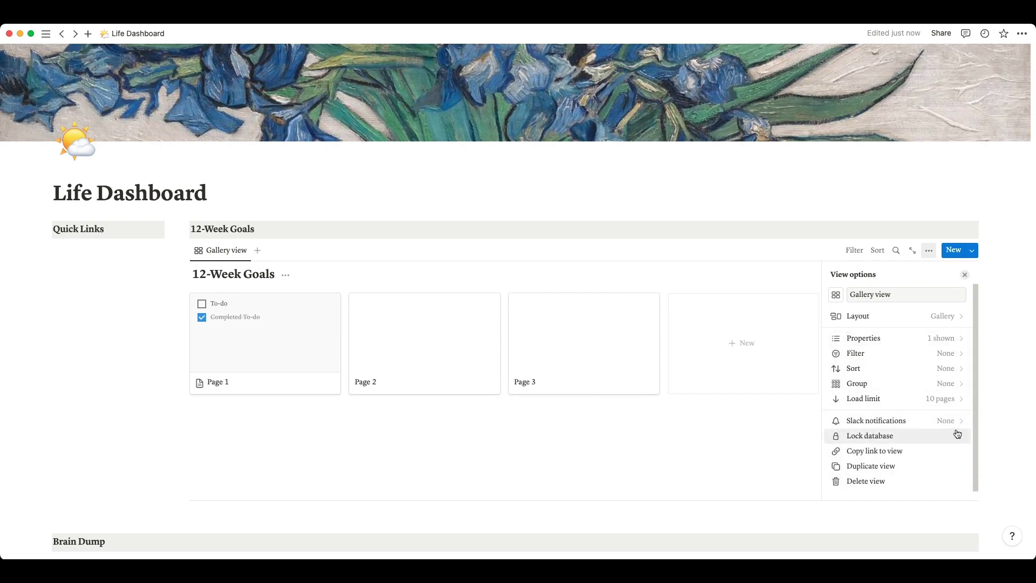
{"action": "left_click", "coordinate": [949, 355]}
{"action": "left_click", "coordinate": [838, 302]}
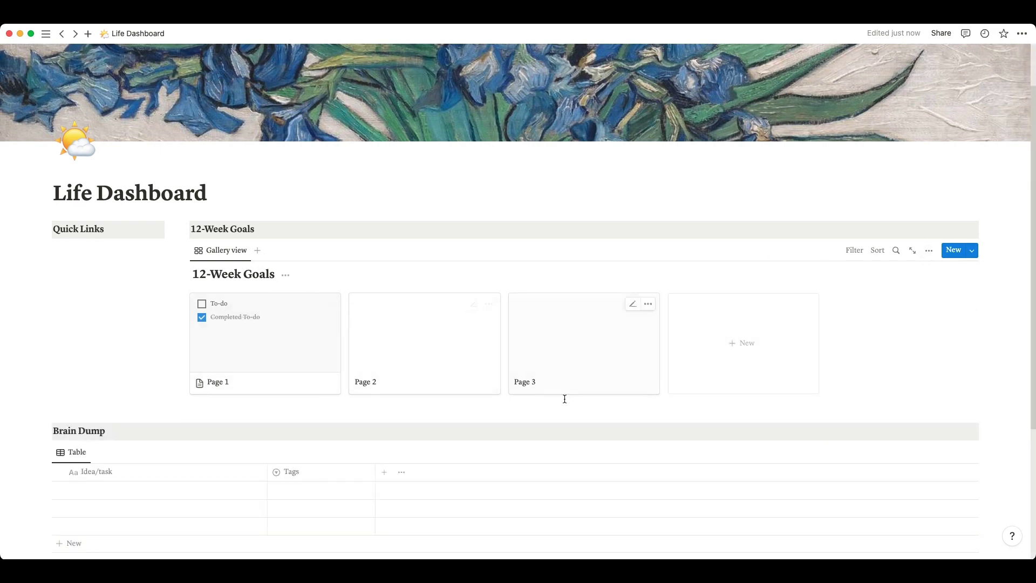
{"action": "key", "text": "BackSpace"}
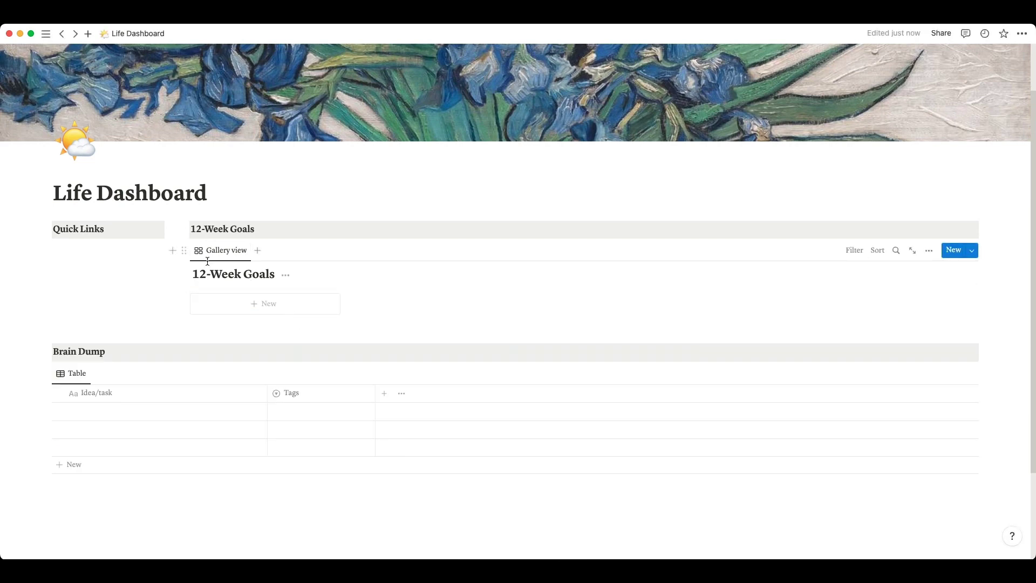
Link the YouTube and Instagram pages under the Quick Links heading
{"action": "type", "text": "@"}
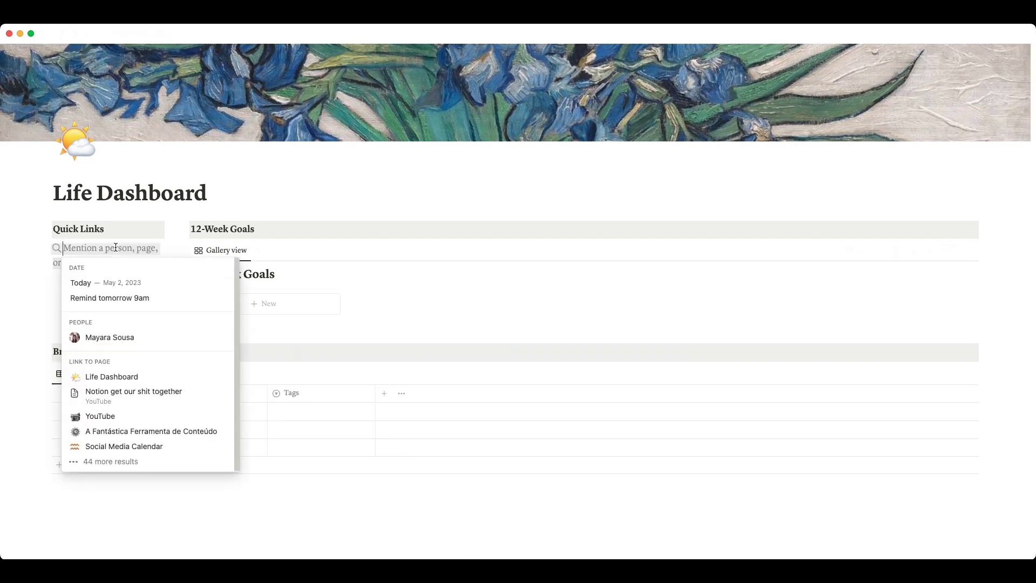
{"action": "left_click", "coordinate": [111, 417]}
{"action": "left_click", "coordinate": [110, 235]}
{"action": "key", "text": "Return"}
{"action": "type", "text": "@Instagram"}
{"action": "left_click", "coordinate": [143, 326]}
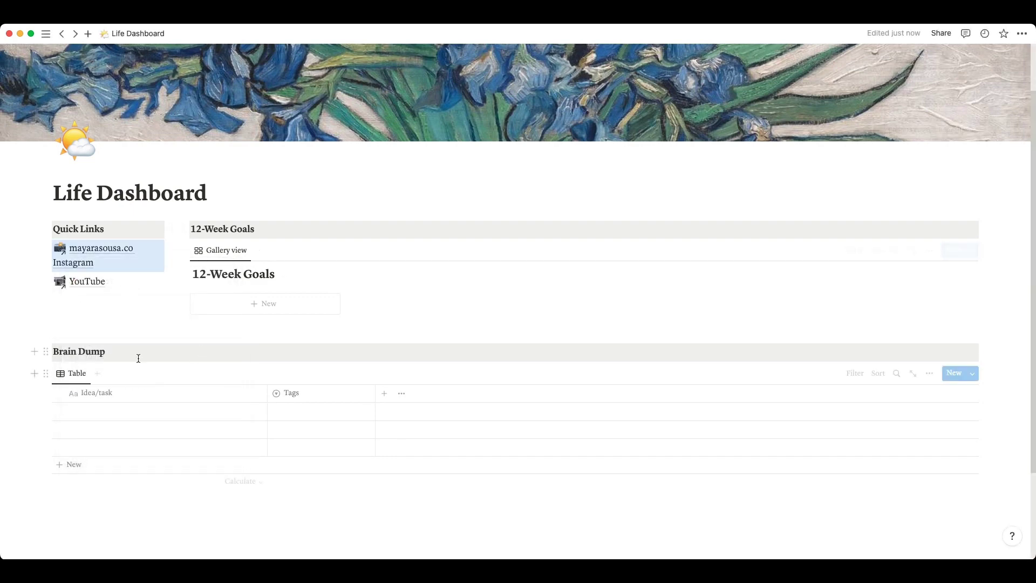
Add a new page titled "References" under Quick Links
{"action": "type", "text": "/page"}
{"action": "key", "text": "Return"}
{"action": "type", "text": "References"}
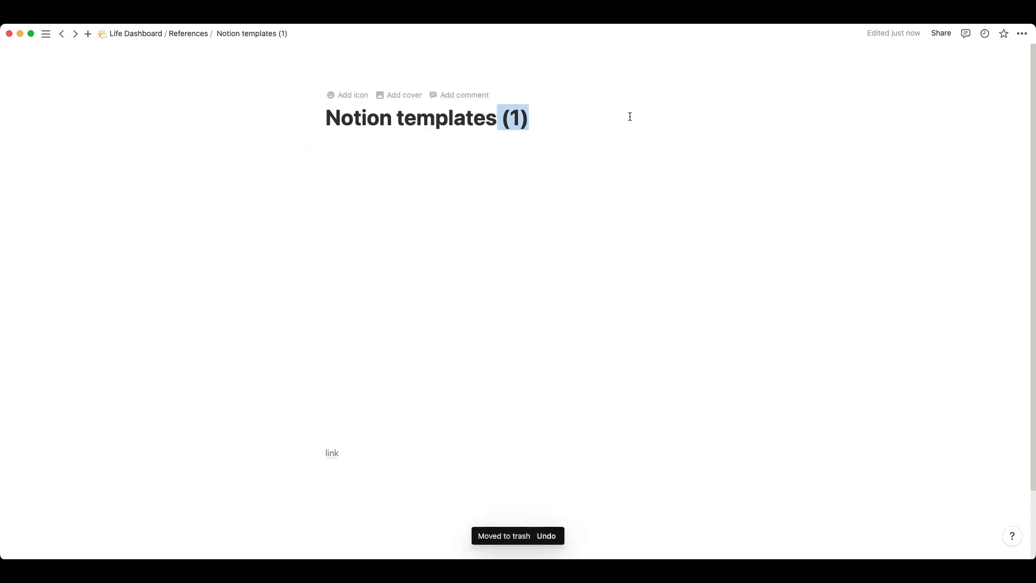
Remove the "(1)" suffix from the Landing pages title and place that page beside Notion templates in References
{"action": "left_click", "coordinate": [378, 160]}
{"action": "left_click_drag", "start_coordinate": [475, 118], "coordinate": [505, 118]}
{"action": "key", "text": "BackSpace"}
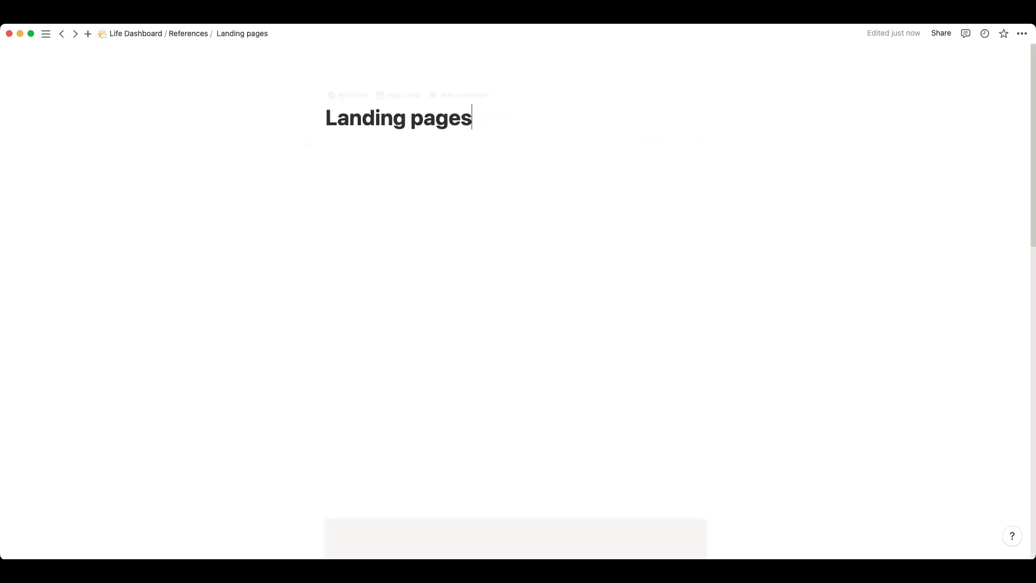
{"action": "left_click", "coordinate": [189, 33]}
{"action": "left_click_drag", "start_coordinate": [826, 128], "coordinate": [397, 152]}
Give the Notion templates page a paper emoji icon and the Landing pages page a globe emoji icon
{"action": "left_click", "coordinate": [334, 151]}
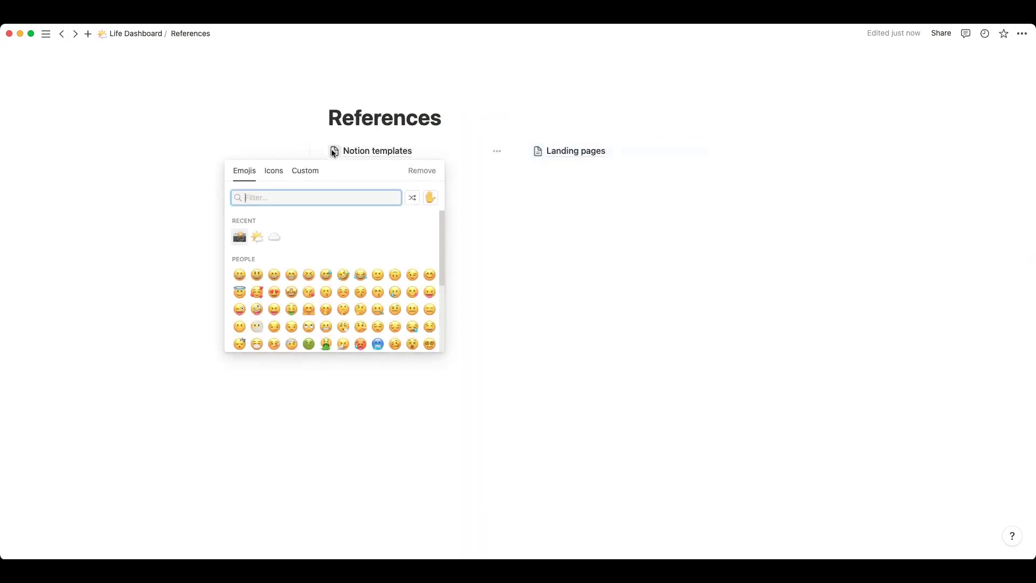
{"action": "type", "text": "paper"}
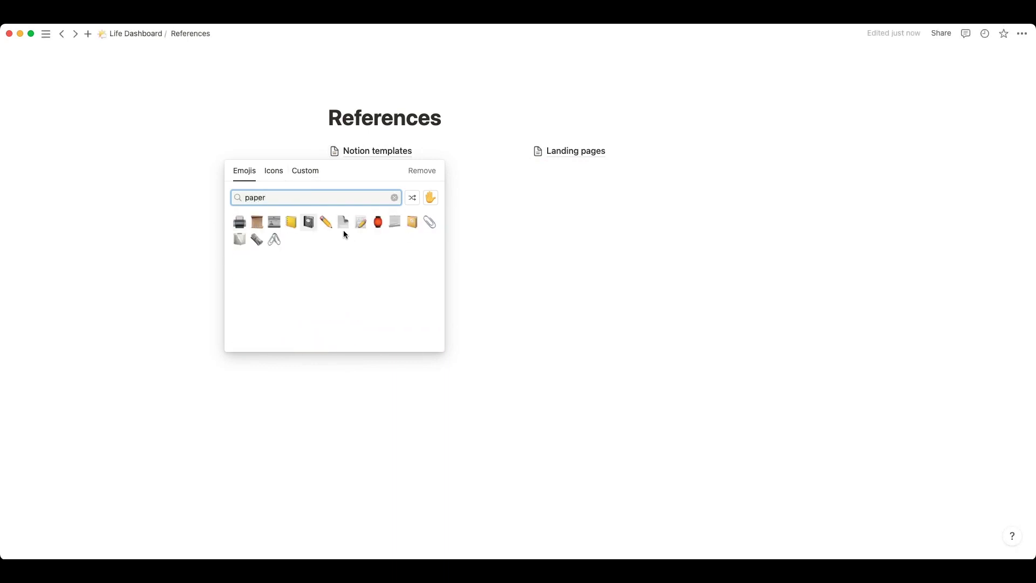
{"action": "left_click", "coordinate": [343, 229]}
{"action": "left_click", "coordinate": [537, 151]}
{"action": "type", "text": "web"}
{"action": "left_click", "coordinate": [461, 219]}
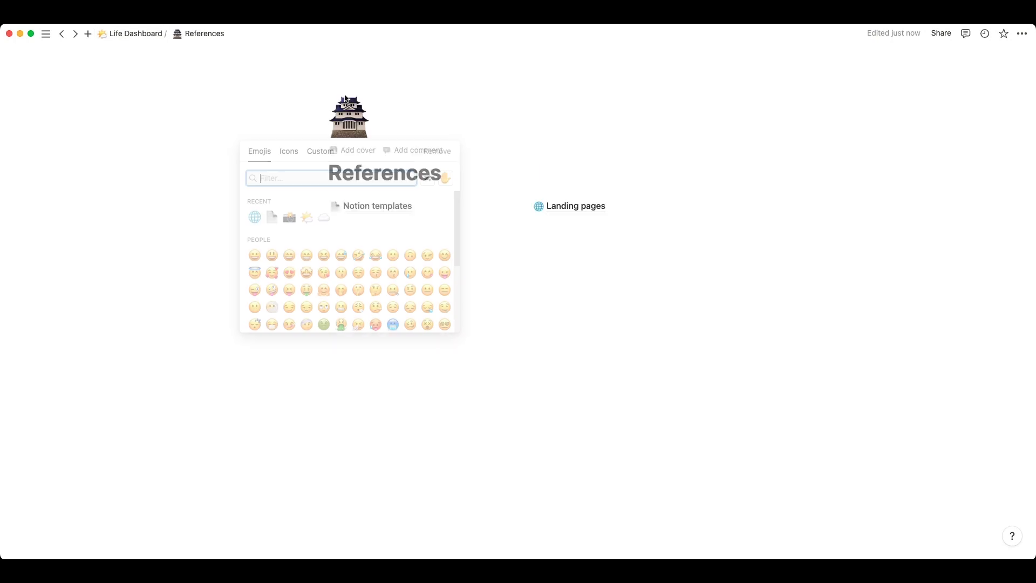
Change the References page icon to the memo-and-pencil emoji and return to the Life Dashboard page
{"action": "left_click", "coordinate": [349, 95]}
{"action": "type", "text": "pen"}
{"action": "left_click", "coordinate": [360, 204]}
{"action": "left_click", "coordinate": [136, 34]}
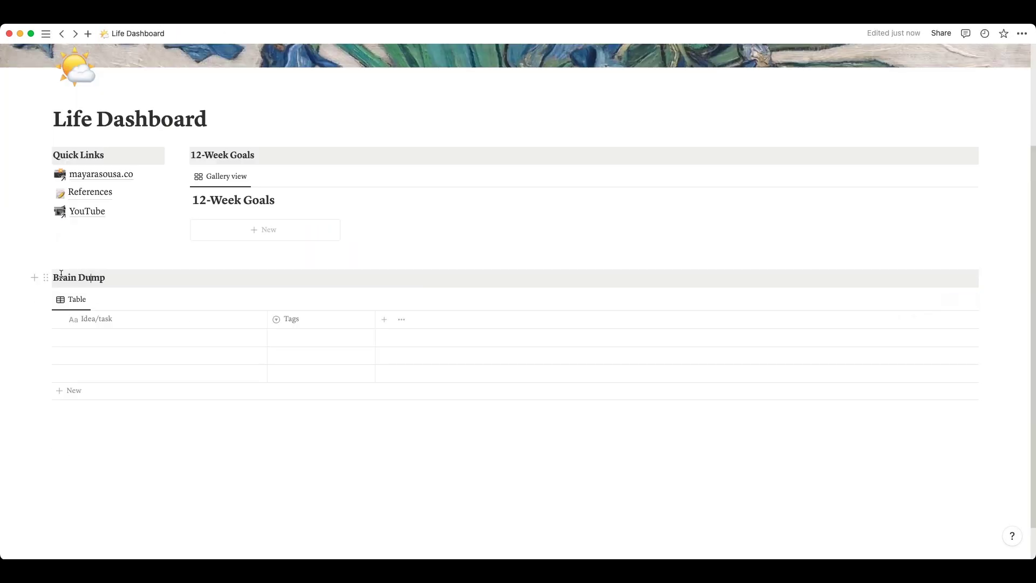
Duplicate the Brain Dump heading, place the copy below the Brain Dump table and retitle it "Daily & Weekly Tasks"
{"action": "left_click", "coordinate": [47, 278]}
{"action": "left_click", "coordinate": [92, 231]}
{"action": "left_click_drag", "start_coordinate": [48, 296], "coordinate": [76, 431]}
{"action": "triple_click", "coordinate": [121, 432]}
{"action": "type", "text": "Daily a"}
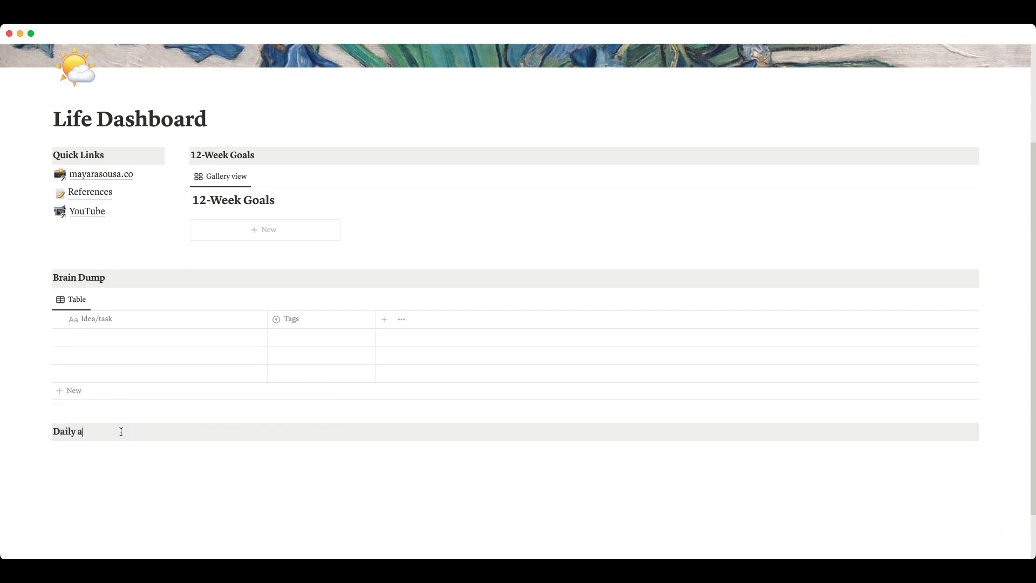
{"action": "type", "text": " Weekly Tasks"}
{"action": "key", "text": "Return"}
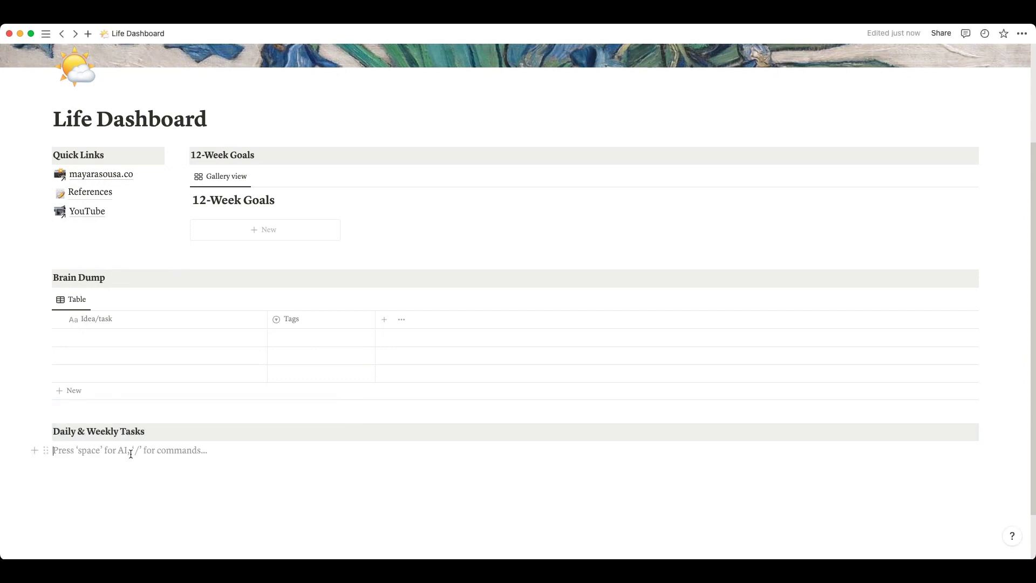
Insert a table view under that heading with a new database titled "Daily & Weekly Tasks" and hide the database title
{"action": "type", "text": "/table"}
{"action": "left_click", "coordinate": [141, 371]}
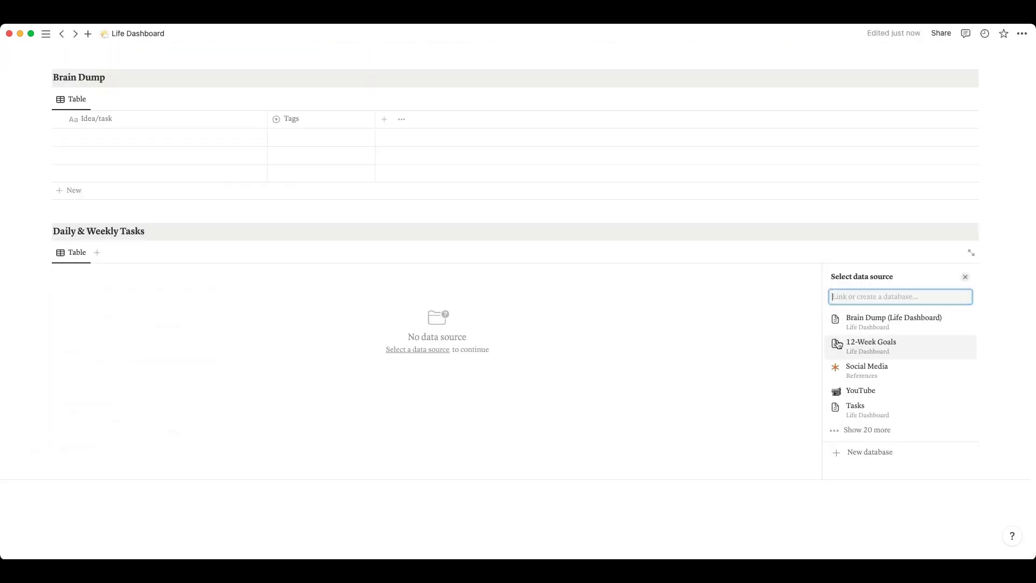
{"action": "left_click", "coordinate": [868, 452]}
{"action": "type", "text": "Daily & Weekly Tasks"}
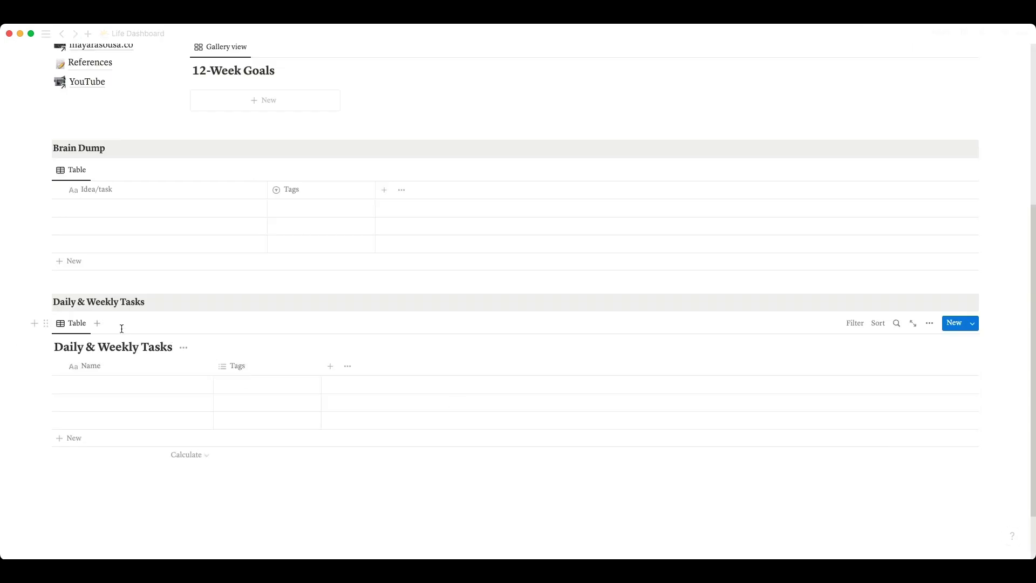
{"action": "left_click", "coordinate": [183, 348]}
{"action": "left_click", "coordinate": [178, 405]}
Delete the Tags property from the Daily & Weekly Tasks table and add a Date property
{"action": "scroll", "coordinate": [207, 345], "scroll_direction": "up", "scroll_amount": 5}
{"action": "scroll", "coordinate": [207, 346], "scroll_direction": "down", "scroll_amount": 3}
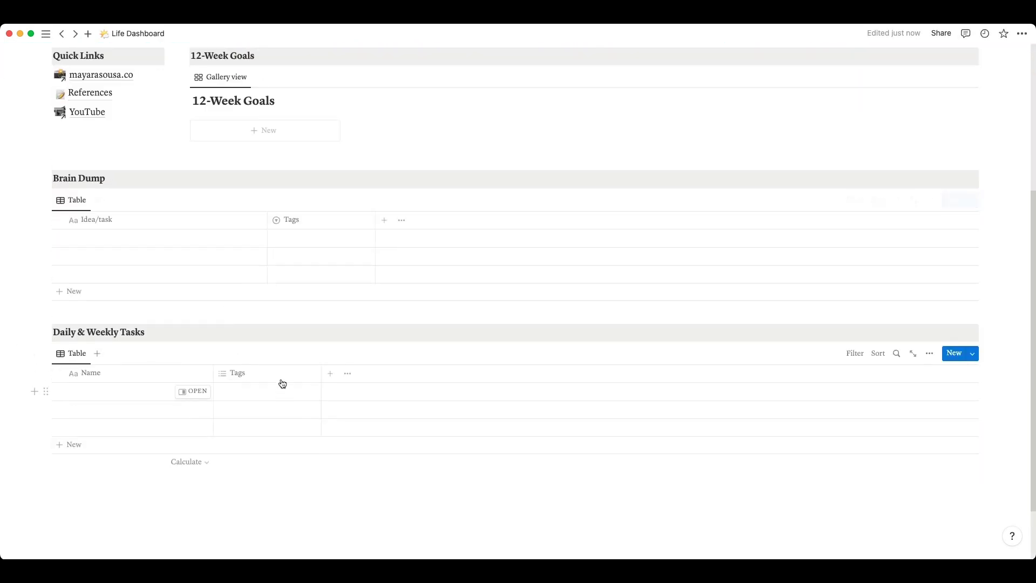
{"action": "left_click", "coordinate": [291, 371]}
{"action": "left_click", "coordinate": [274, 516]}
{"action": "key", "text": "Return"}
{"action": "left_click", "coordinate": [222, 373]}
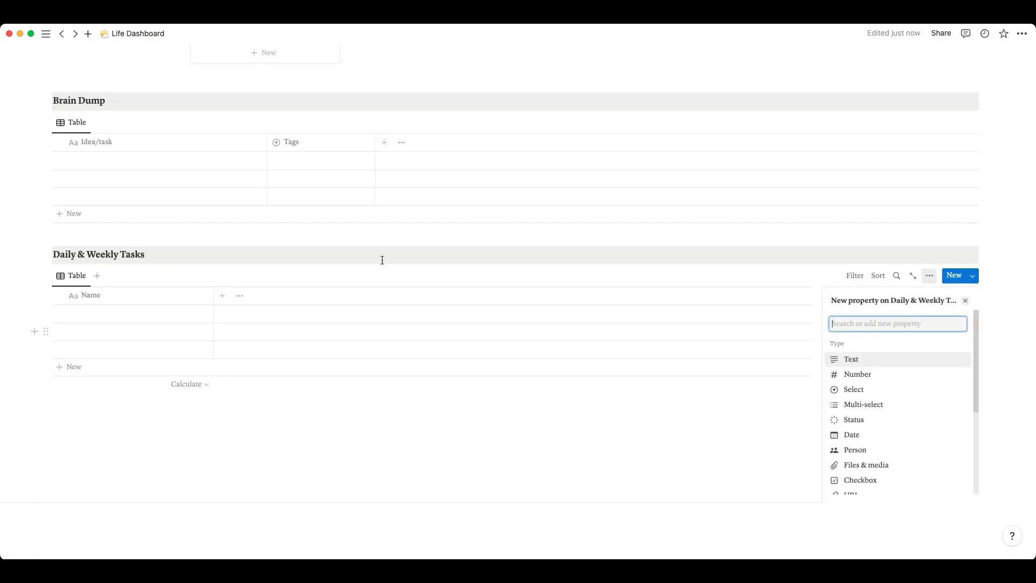
{"action": "type", "text": "da"}
{"action": "key", "text": "Return"}
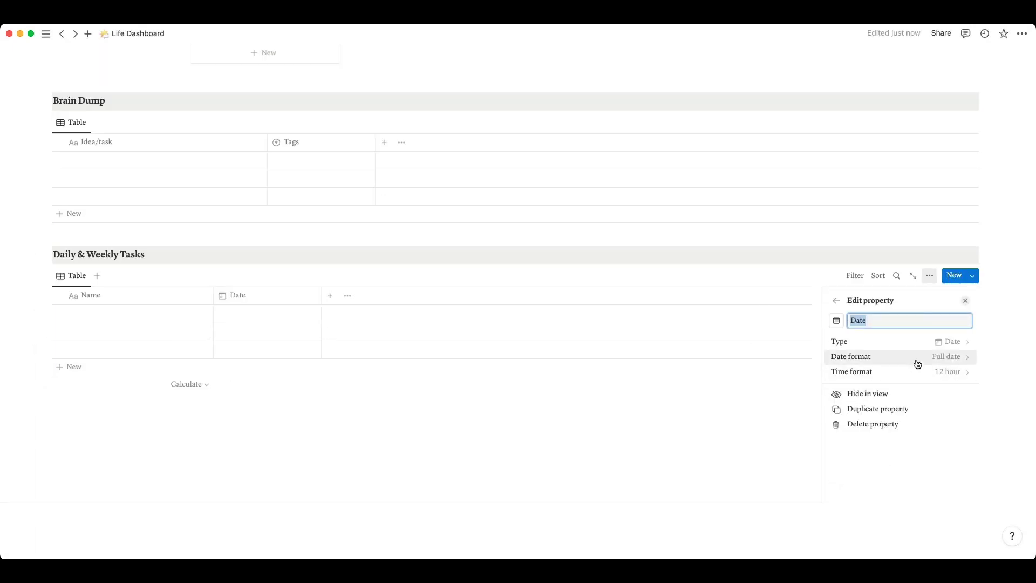
{"action": "left_click", "coordinate": [431, 419]}
Widen the first columns of the Daily & Weekly Tasks and Brain Dump tables to nearly the same width
{"action": "left_click_drag", "start_coordinate": [608, 295], "coordinate": [610, 296]}
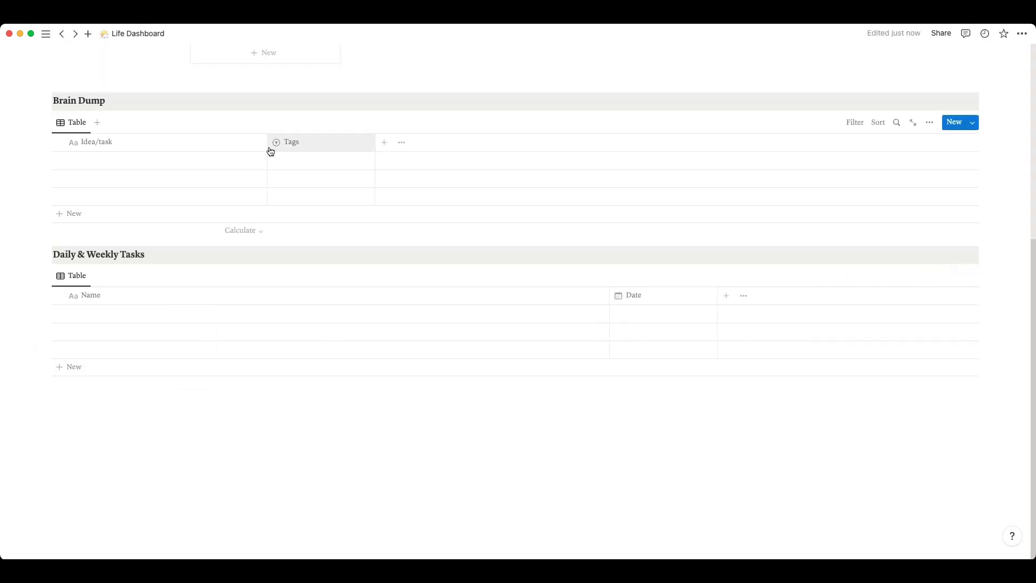
{"action": "left_click_drag", "start_coordinate": [268, 143], "coordinate": [572, 154]}
{"action": "left_click_drag", "start_coordinate": [610, 295], "coordinate": [575, 294]}
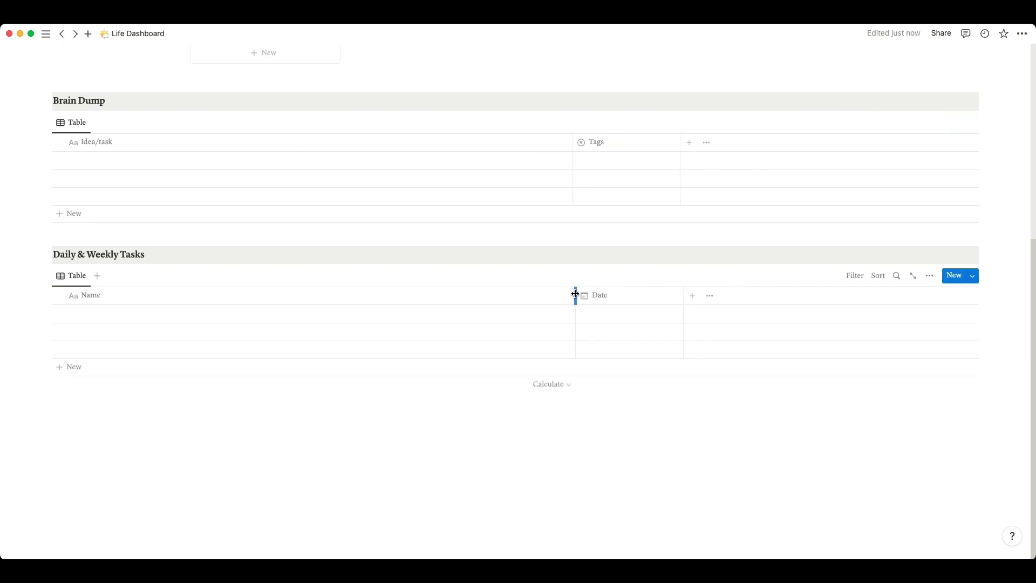
Rename the Name column of the Daily & Weekly Tasks table to "Task title"
{"action": "left_click", "coordinate": [277, 296]}
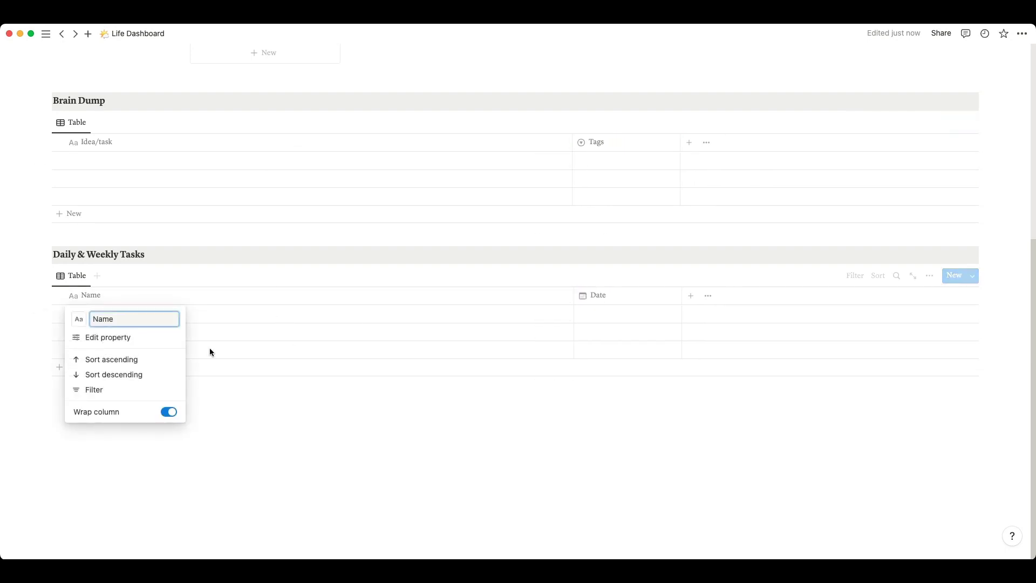
{"action": "type", "text": "Task title"}
{"action": "key", "text": "Return"}
Create a new template for the 12-Week Goals database titled "Goal Title"
{"action": "scroll", "coordinate": [406, 229], "scroll_direction": "up", "scroll_amount": 3}
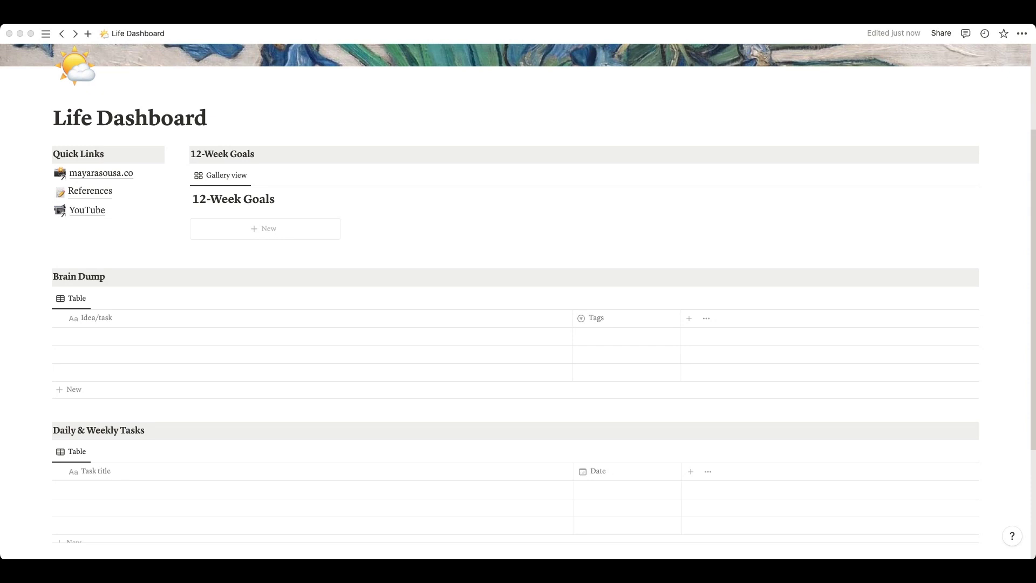
{"action": "left_click", "coordinate": [971, 175]}
{"action": "left_click", "coordinate": [881, 251]}
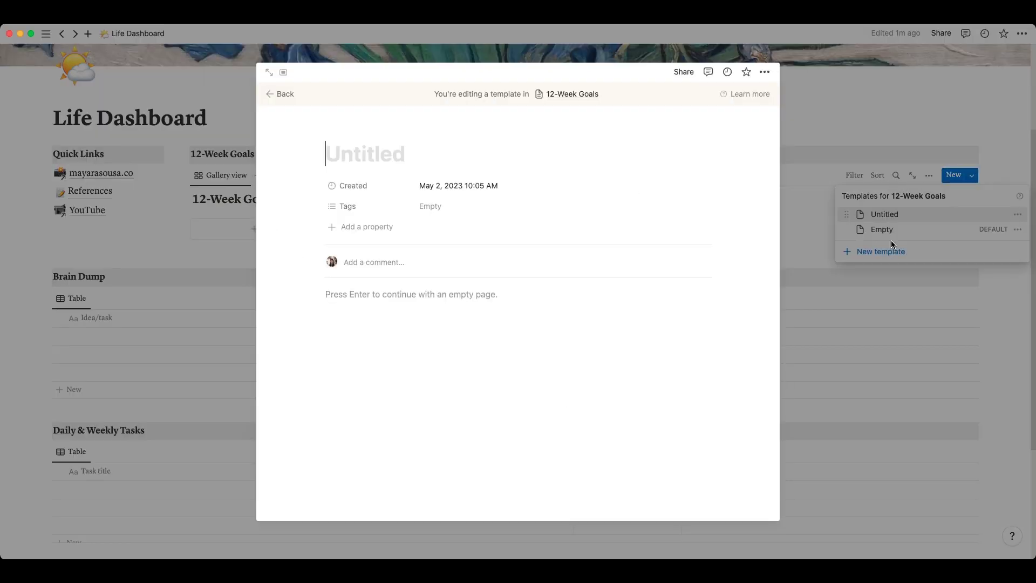
{"action": "type", "text": "Goal Title"}
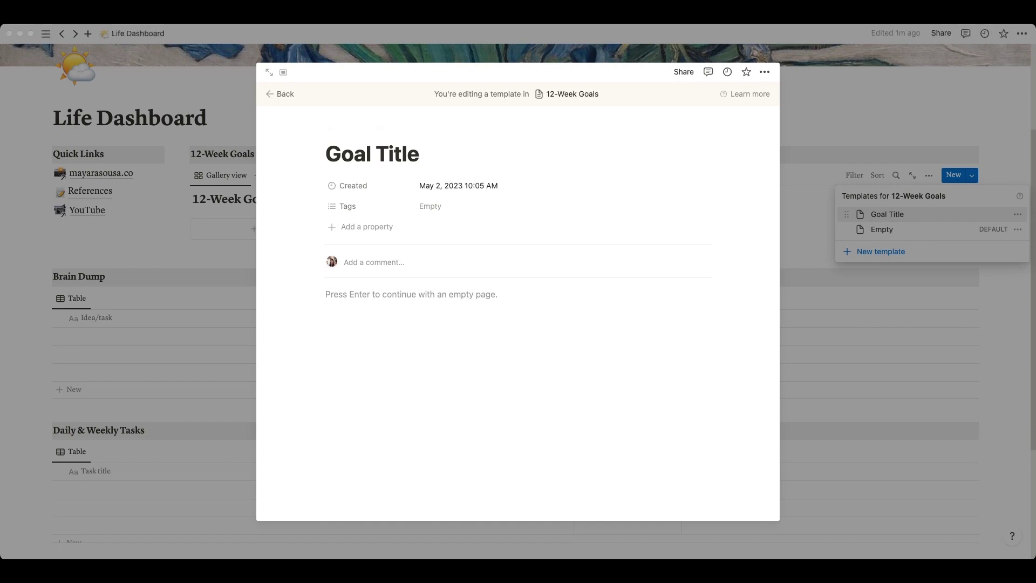
Rename the template's Tags property to "Category"
{"action": "left_click", "coordinate": [372, 207]}
{"action": "left_click", "coordinate": [360, 240]}
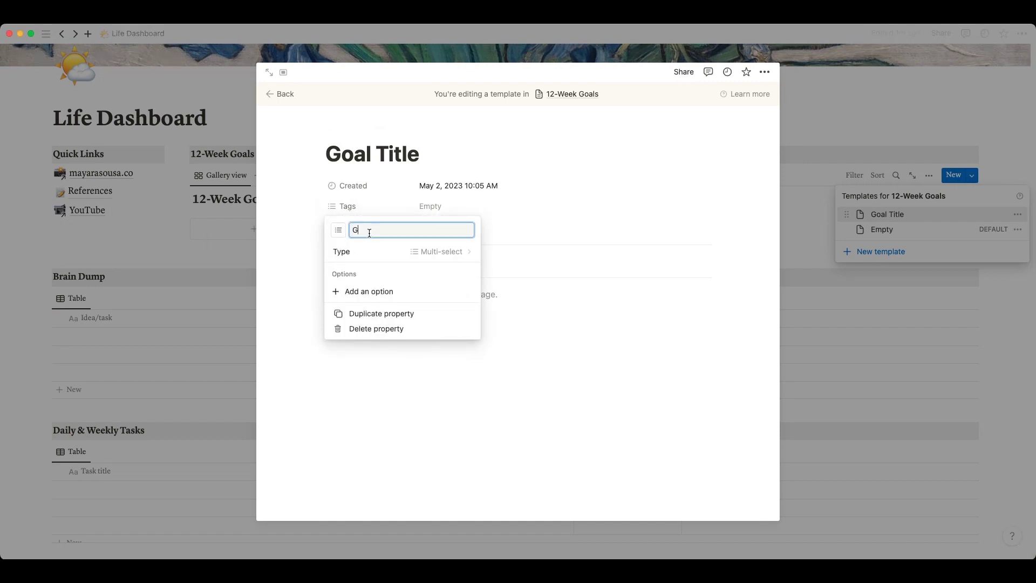
{"action": "type", "text": "Category"}
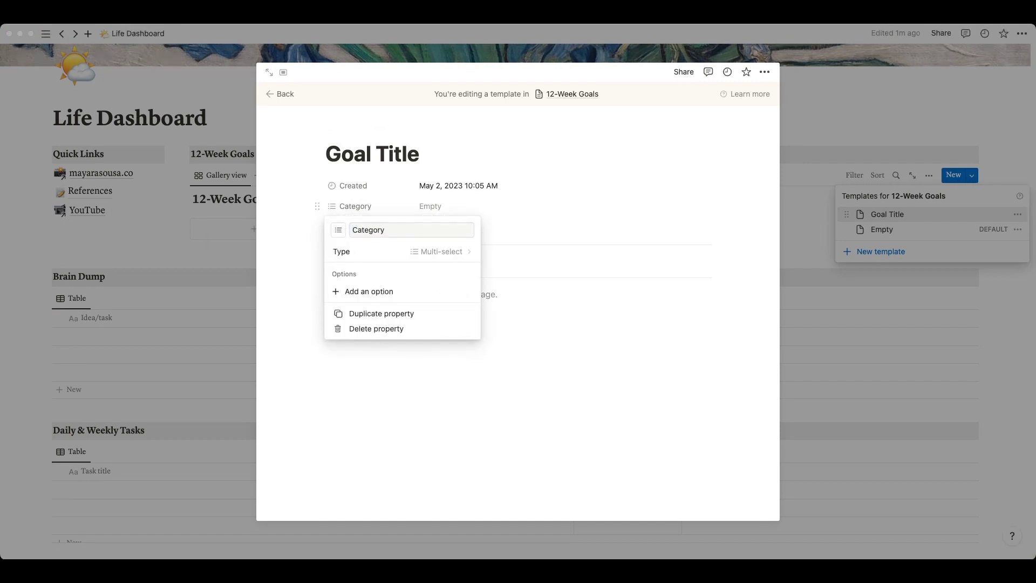
{"action": "left_click", "coordinate": [504, 262]}
Add a Date property to the Goal Title template
{"action": "left_click", "coordinate": [377, 231]}
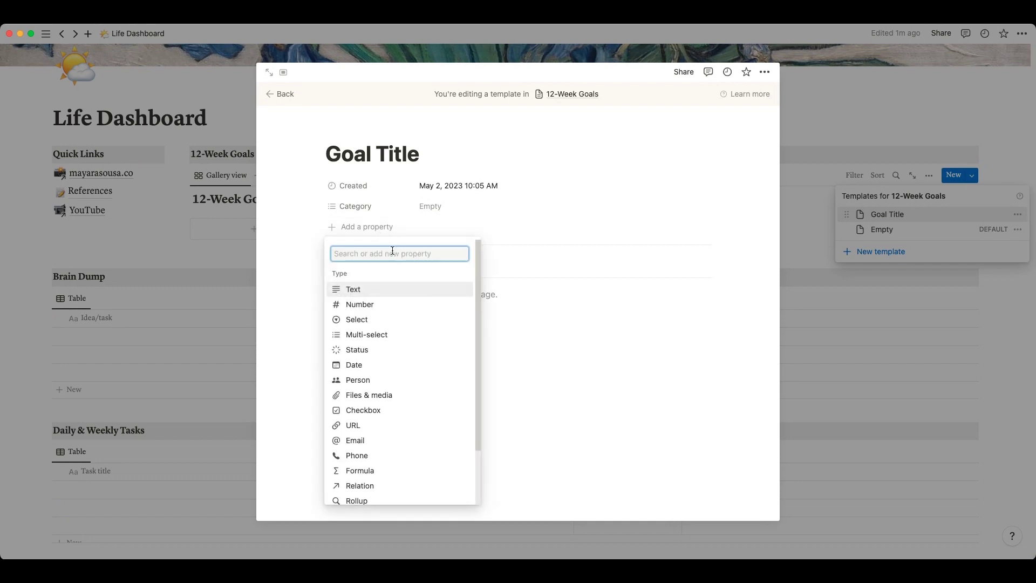
{"action": "left_click", "coordinate": [381, 364]}
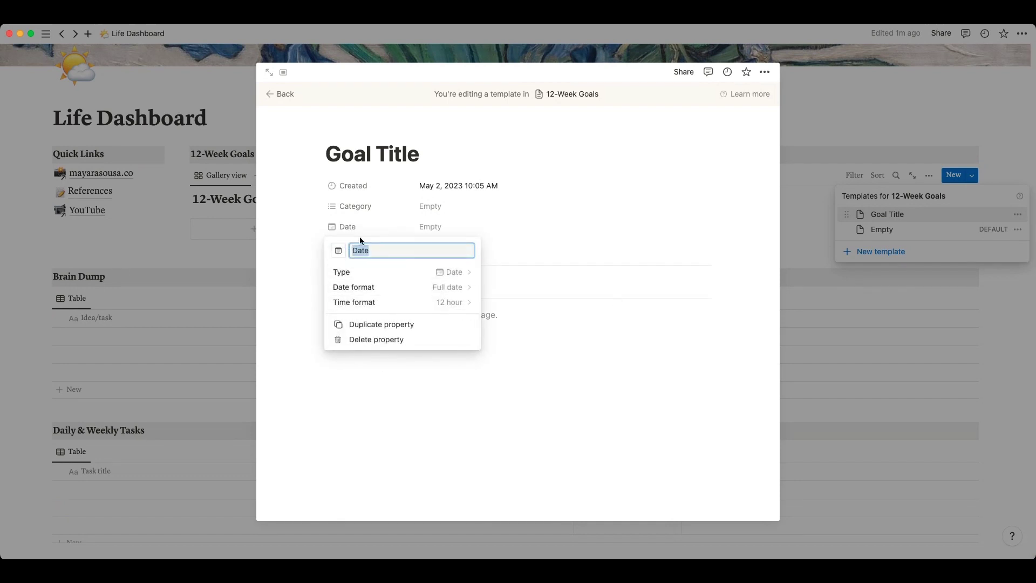
{"action": "left_click", "coordinate": [322, 229]}
{"action": "left_click", "coordinate": [321, 228]}
{"action": "left_click", "coordinate": [466, 231]}
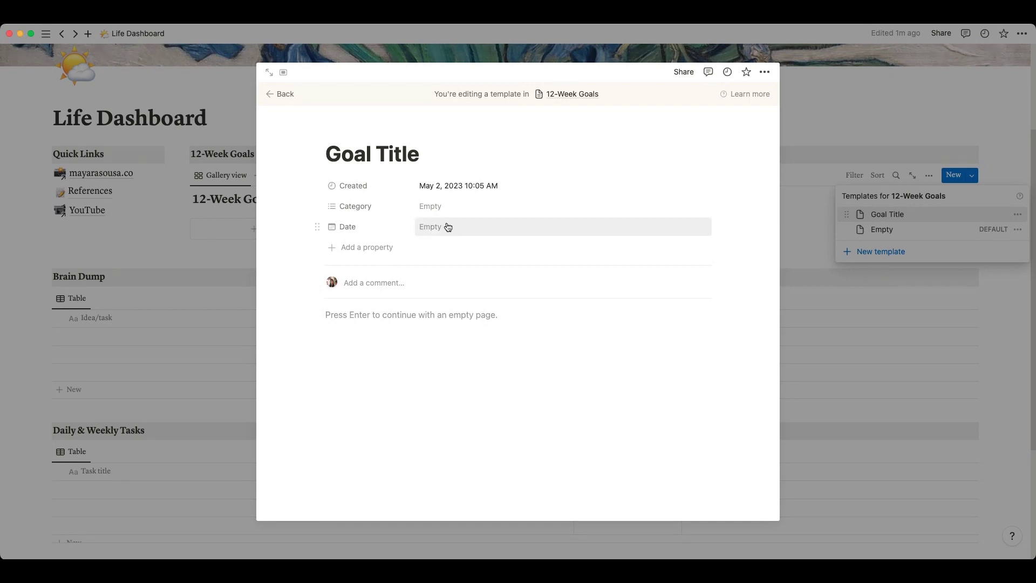
Set the template's Date to a range from May 2, 2023 to July 31, 2023
{"action": "left_click", "coordinate": [493, 228]}
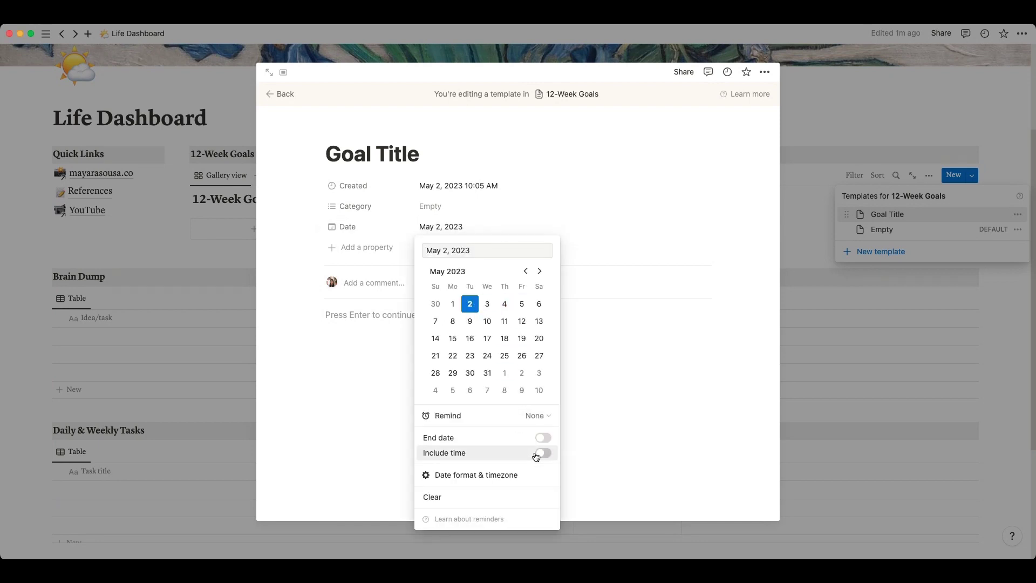
{"action": "left_click", "coordinate": [543, 438]}
{"action": "left_click", "coordinate": [539, 271]}
{"action": "left_click", "coordinate": [539, 271]}
{"action": "left_click", "coordinate": [453, 391]}
{"action": "left_click", "coordinate": [666, 354]}
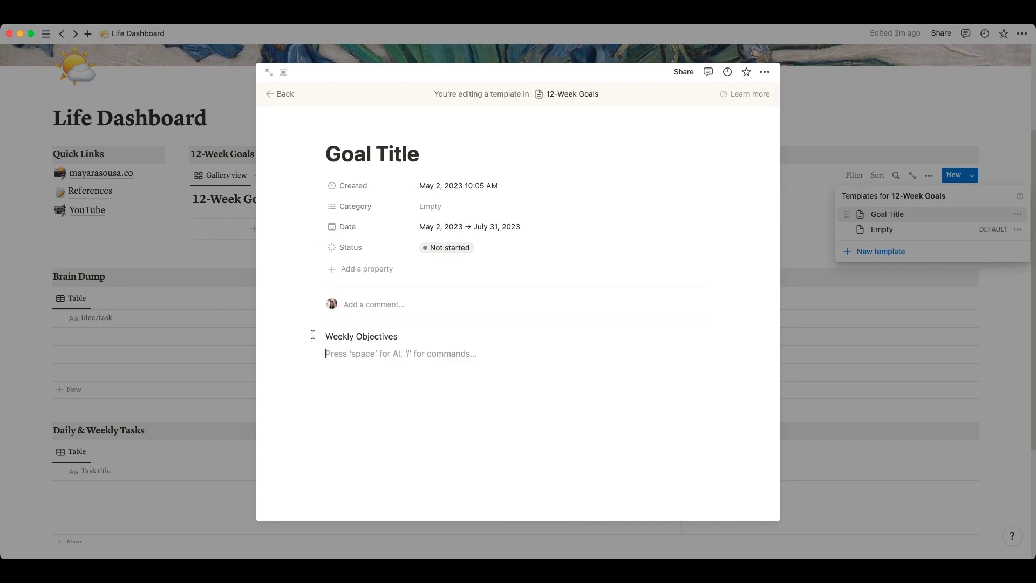
Make the Weekly Objectives line bold and switch the template page to the serif font
{"action": "left_click_drag", "start_coordinate": [313, 335], "coordinate": [400, 337]}
{"action": "left_click", "coordinate": [424, 352]}
{"action": "triple_click", "coordinate": [366, 340]}
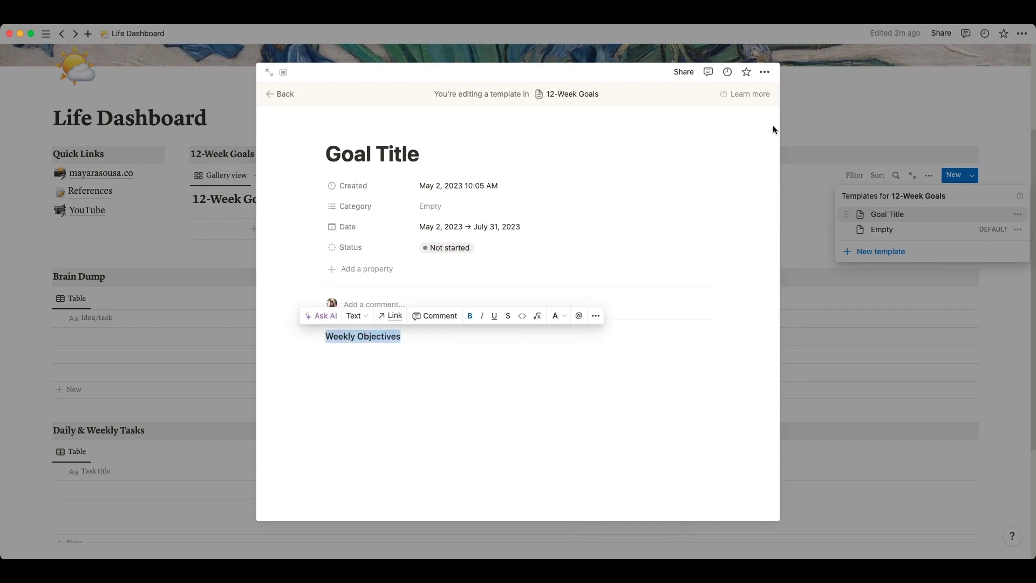
{"action": "left_click", "coordinate": [765, 71]}
{"action": "left_click", "coordinate": [613, 308]}
Apply a gray background to the Weekly Objectives line
{"action": "right_click", "coordinate": [342, 340]}
{"action": "mouse_move", "coordinate": [378, 303]}
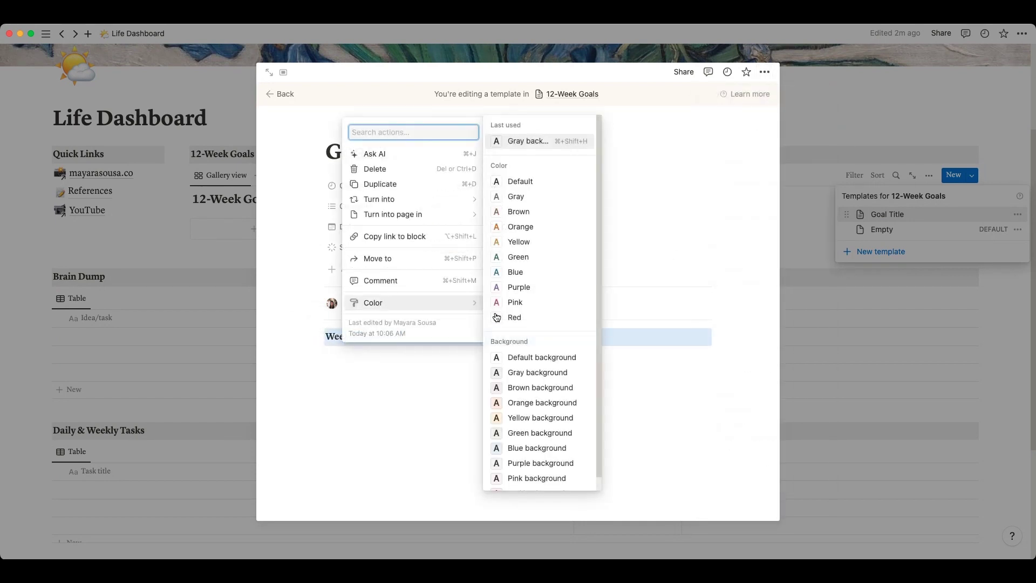
{"action": "left_click", "coordinate": [537, 372]}
Insert a table view below the Weekly Objectives heading with a new database titled "Weekly Objectives" and hide its title
{"action": "left_click", "coordinate": [400, 353]}
{"action": "type", "text": "/table"}
{"action": "key", "text": "Down"}
{"action": "key", "text": "Return"}
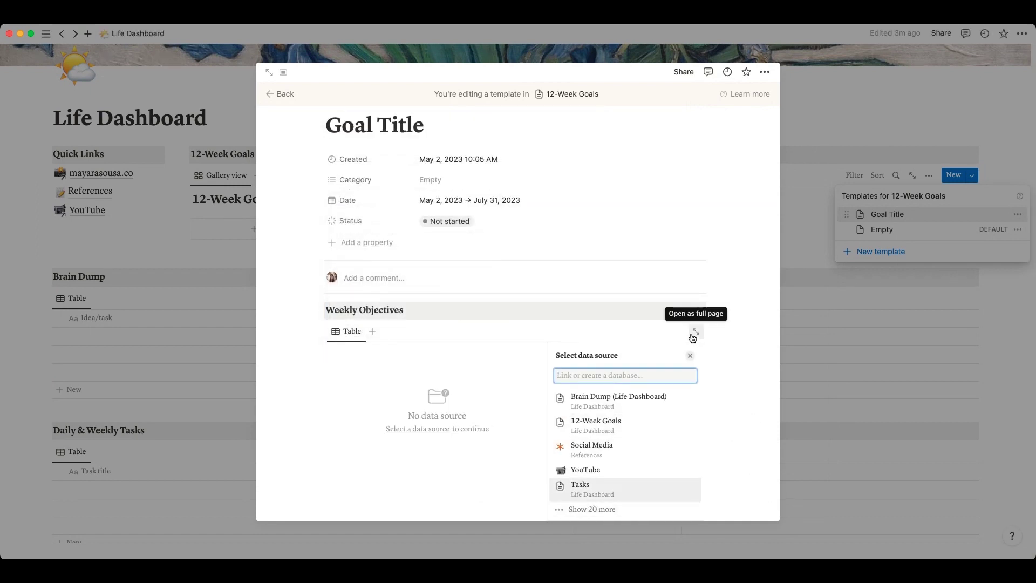
{"action": "type", "text": "new"}
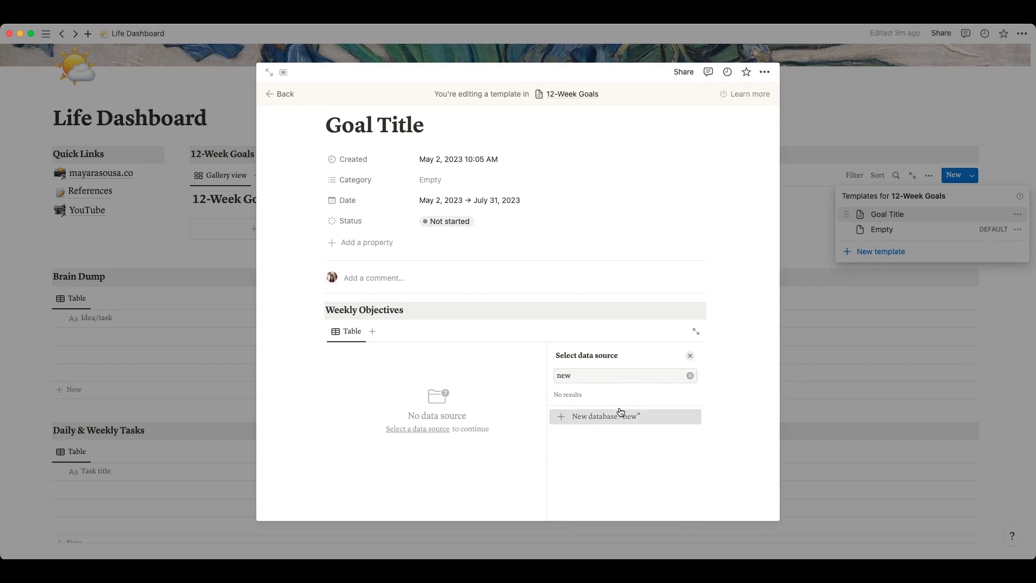
{"action": "left_click", "coordinate": [621, 413]}
{"action": "type", "text": "Weekly Objectives"}
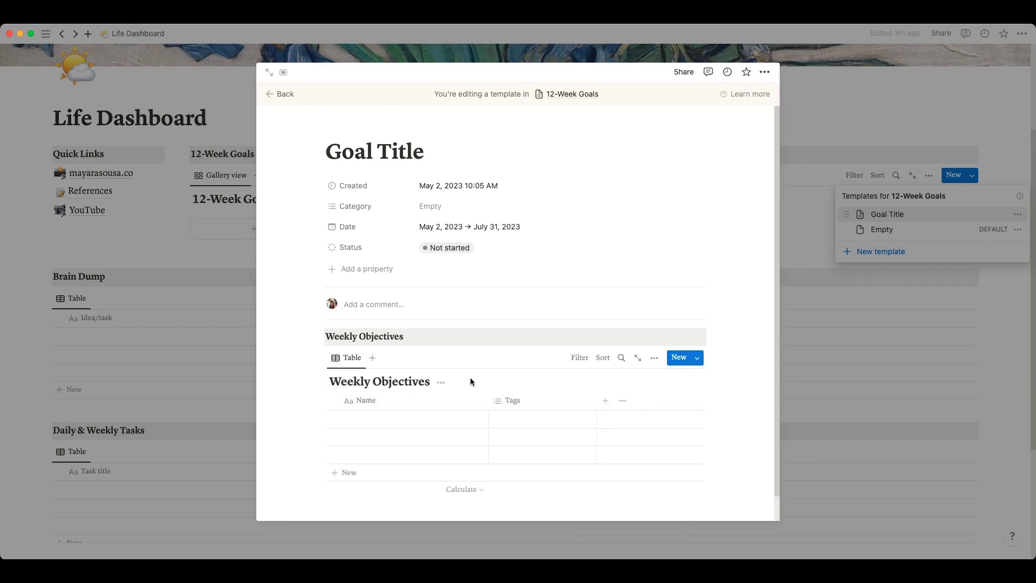
{"action": "left_click", "coordinate": [441, 382]}
{"action": "left_click", "coordinate": [456, 437]}
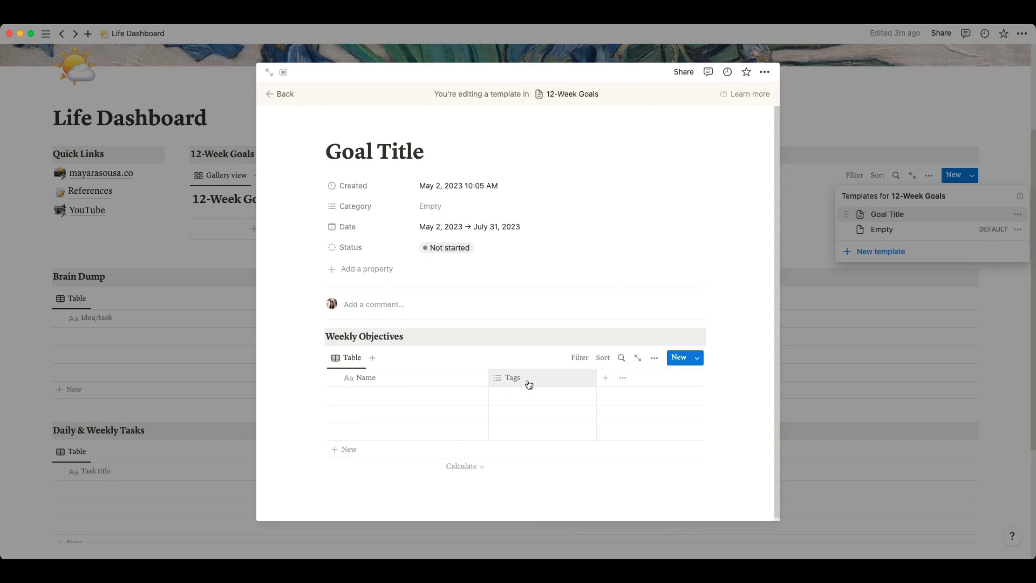
Change the Tags property of the Weekly Objectives table to a checkbox named "Week 1"
{"action": "left_click", "coordinate": [582, 385]}
{"action": "left_click", "coordinate": [540, 231]}
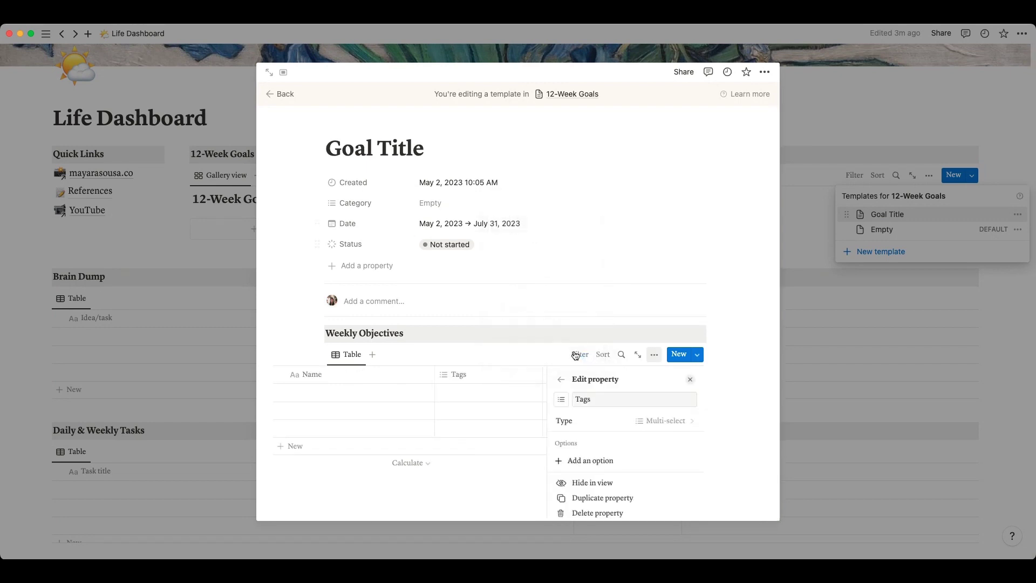
{"action": "left_click", "coordinate": [611, 420]}
{"action": "scroll", "coordinate": [596, 464], "scroll_direction": "down", "scroll_amount": 5}
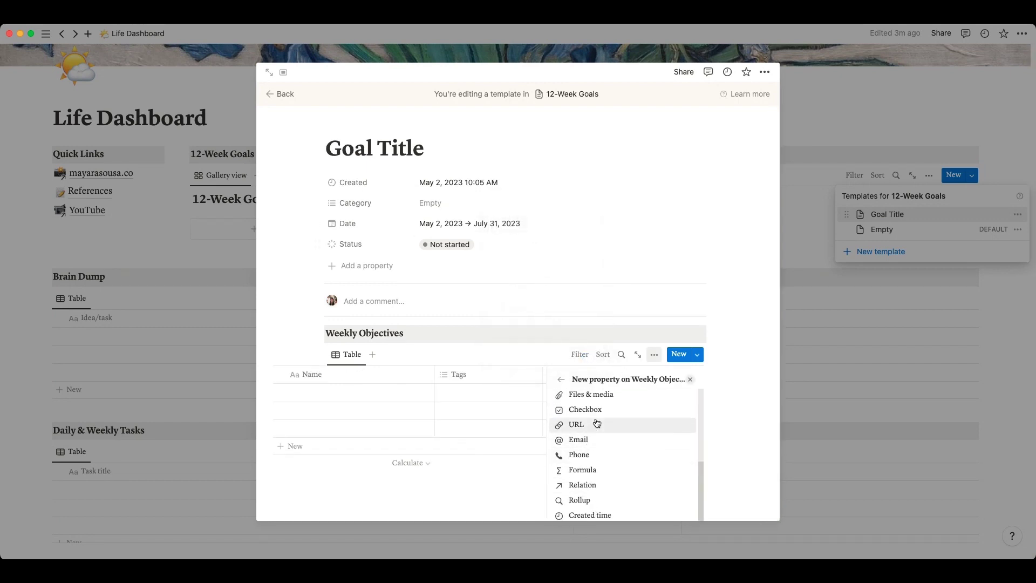
{"action": "left_click", "coordinate": [591, 411]}
{"action": "type", "text": "Week 1"}
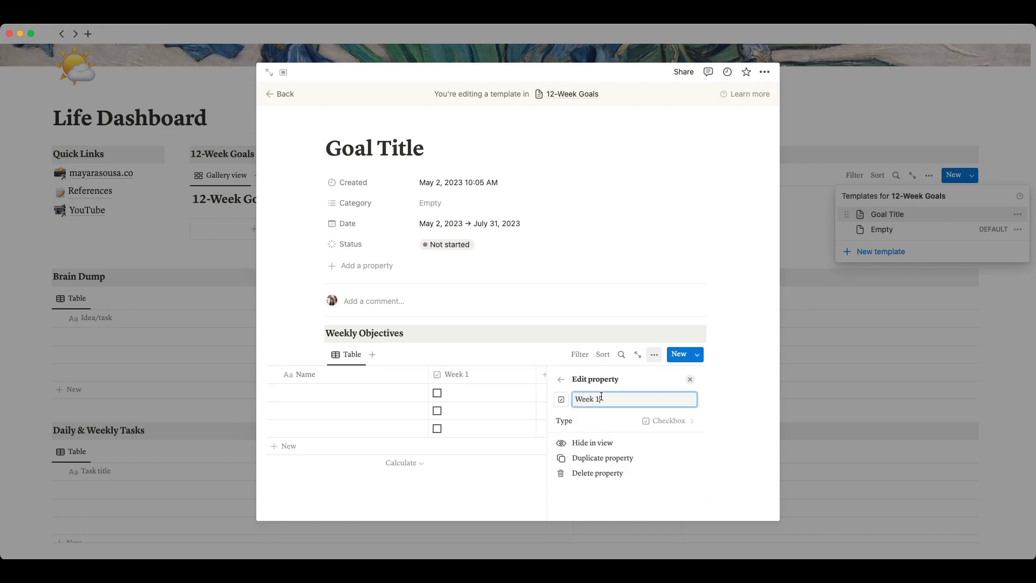
Shrink the Week 1 column to its minimum width and duplicate it twice
{"action": "double_click", "coordinate": [536, 374]}
{"action": "left_click", "coordinate": [596, 379]}
{"action": "double_click", "coordinate": [597, 377]}
{"action": "left_click", "coordinate": [503, 379]}
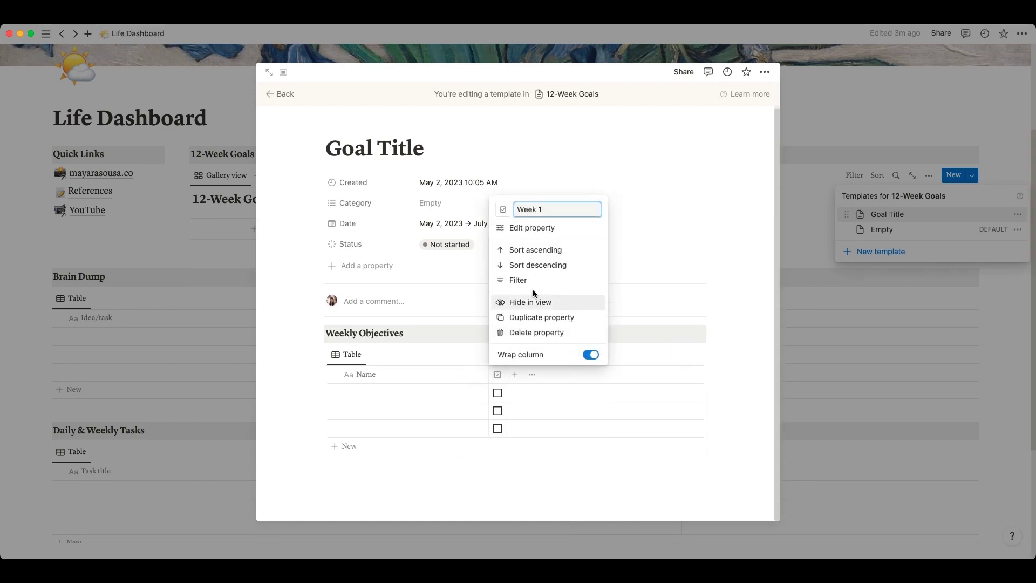
{"action": "left_click", "coordinate": [542, 317]}
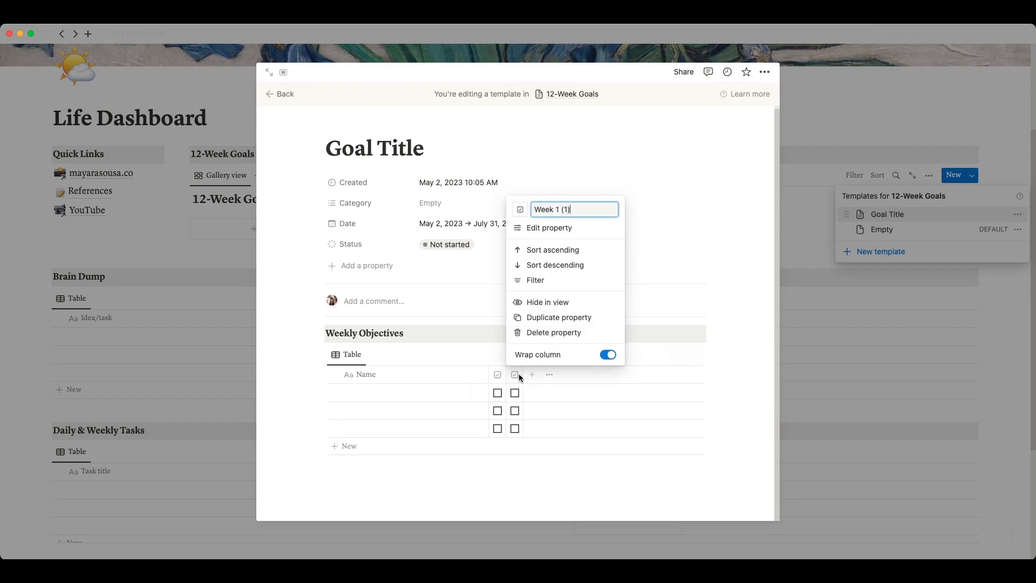
{"action": "right_click", "coordinate": [519, 377]}
{"action": "left_click", "coordinate": [529, 372]}
{"action": "left_click", "coordinate": [517, 375]}
{"action": "left_click", "coordinate": [553, 320]}
Rename the two duplicated checkbox columns "Week 3" and "Week 2"
{"action": "left_click", "coordinate": [534, 374]}
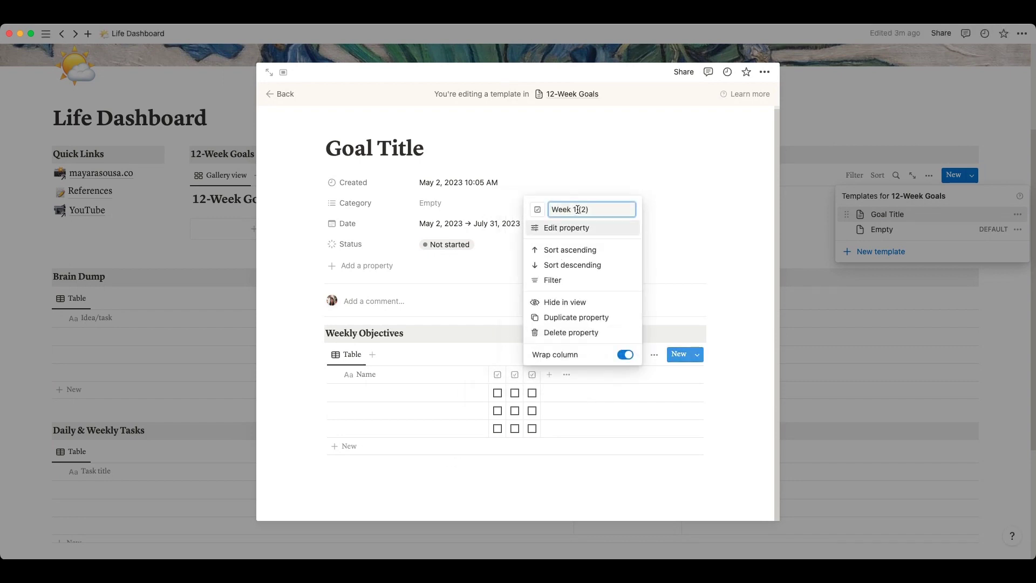
{"action": "left_click", "coordinate": [572, 265]}
{"action": "left_click", "coordinate": [515, 398]}
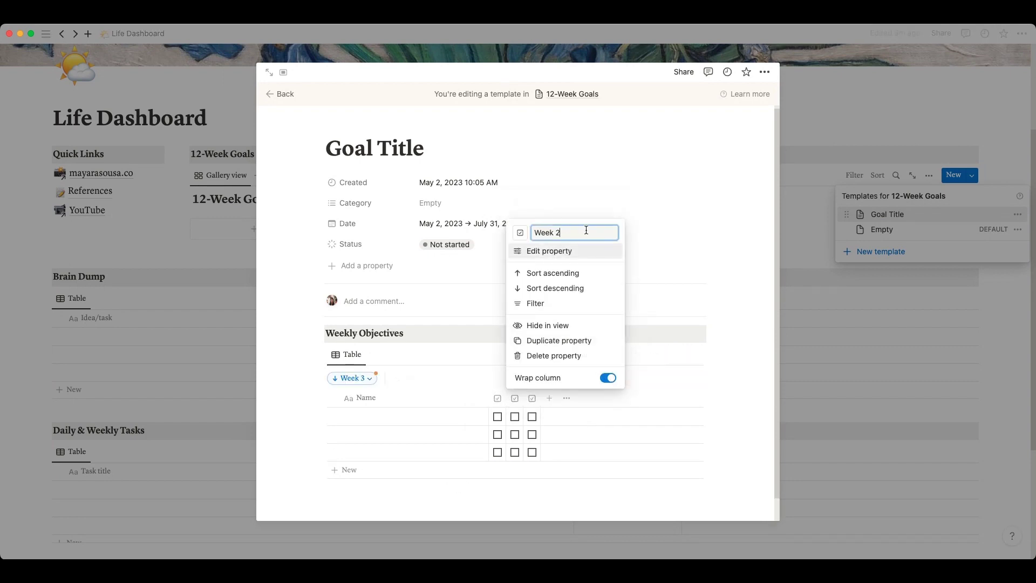
{"action": "key", "text": "Return"}
Add a fourth checkbox column and save the Weekly Objectives table view for everyone without the Week 3 sort
{"action": "left_click", "coordinate": [513, 465]}
{"action": "left_click", "coordinate": [660, 465]}
{"action": "left_click", "coordinate": [652, 357]}
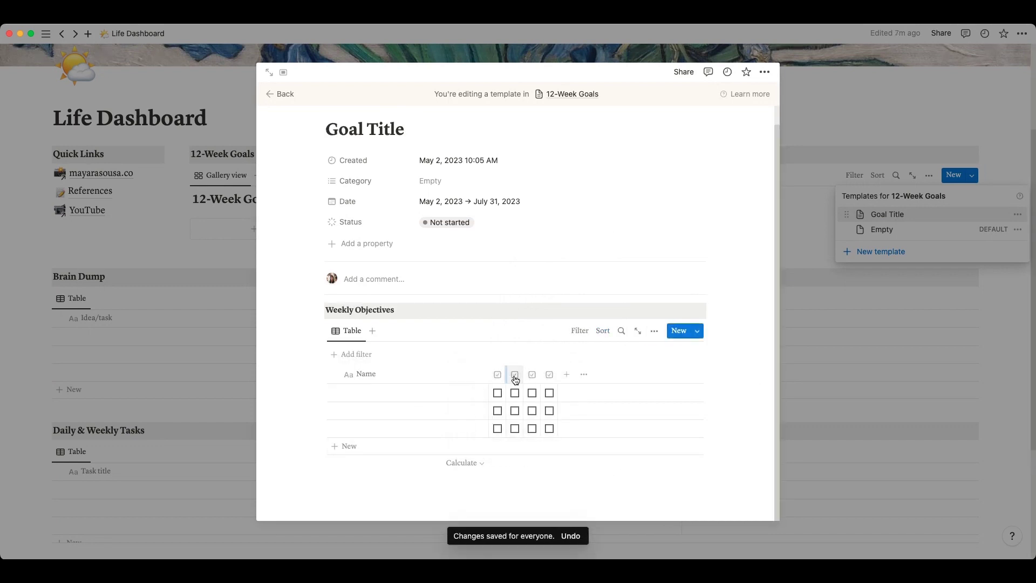
Change the heading above the table to "Weekly Objectives - First 4 weeks" and close the template
{"action": "left_click", "coordinate": [407, 311]}
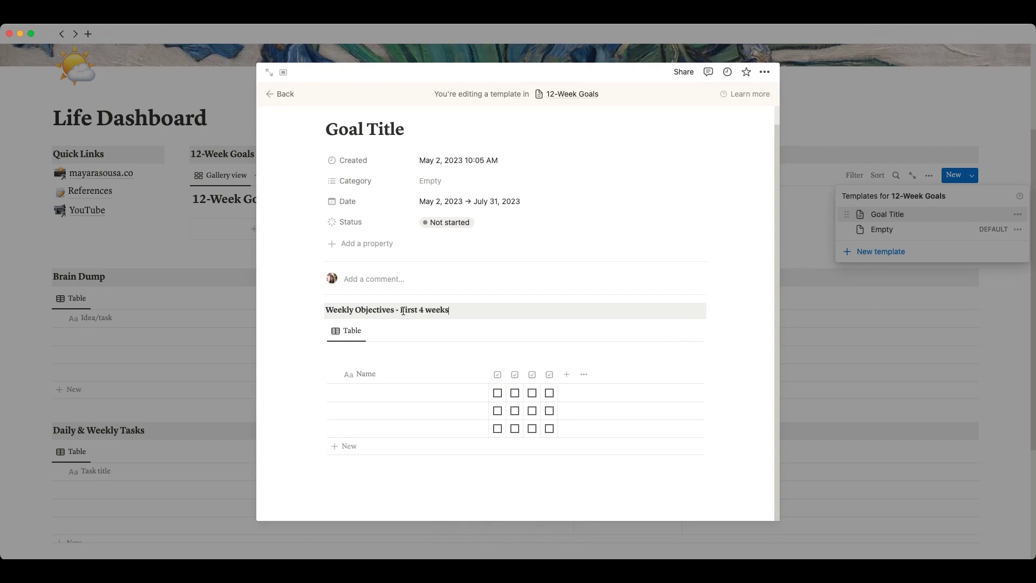
{"action": "left_click_drag", "start_coordinate": [597, 499], "coordinate": [287, 298]}
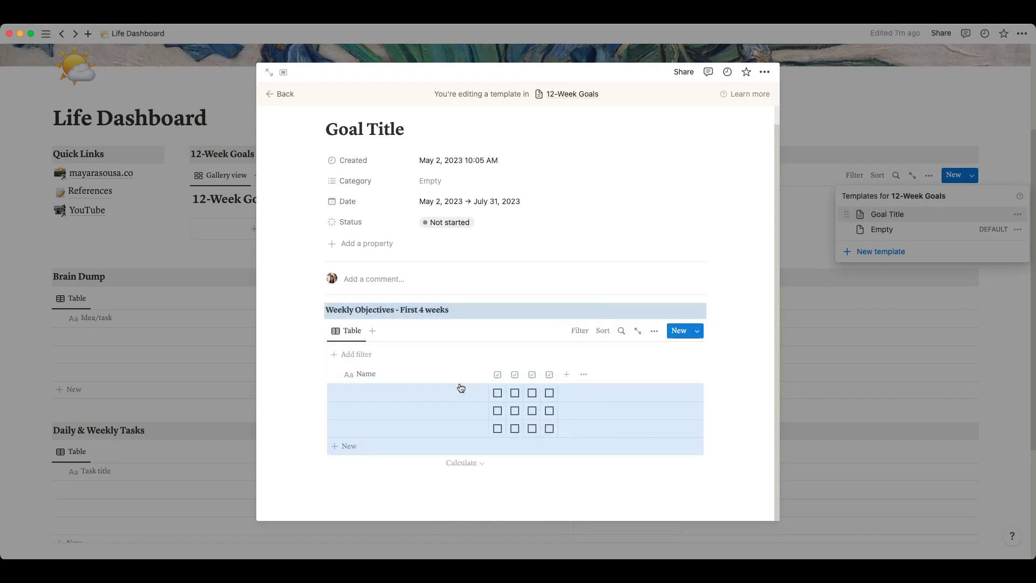
{"action": "key", "text": "super+f"}
{"action": "left_click", "coordinate": [743, 368]}
{"action": "left_click", "coordinate": [880, 338]}
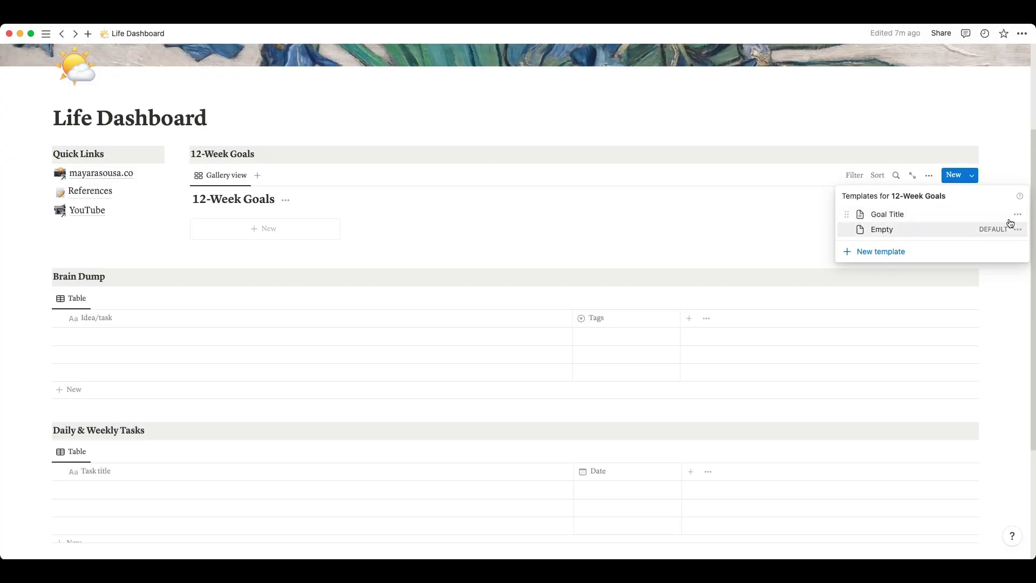
Create a test goal page from the Goal Title template and close it
{"action": "left_click", "coordinate": [887, 214]}
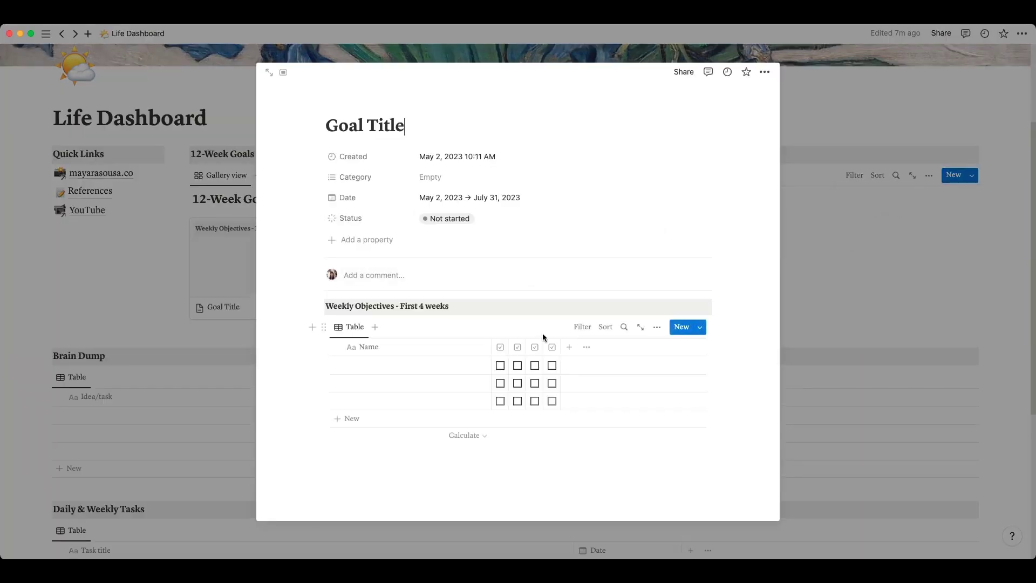
{"action": "left_click", "coordinate": [856, 344]}
{"action": "left_click", "coordinate": [283, 264]}
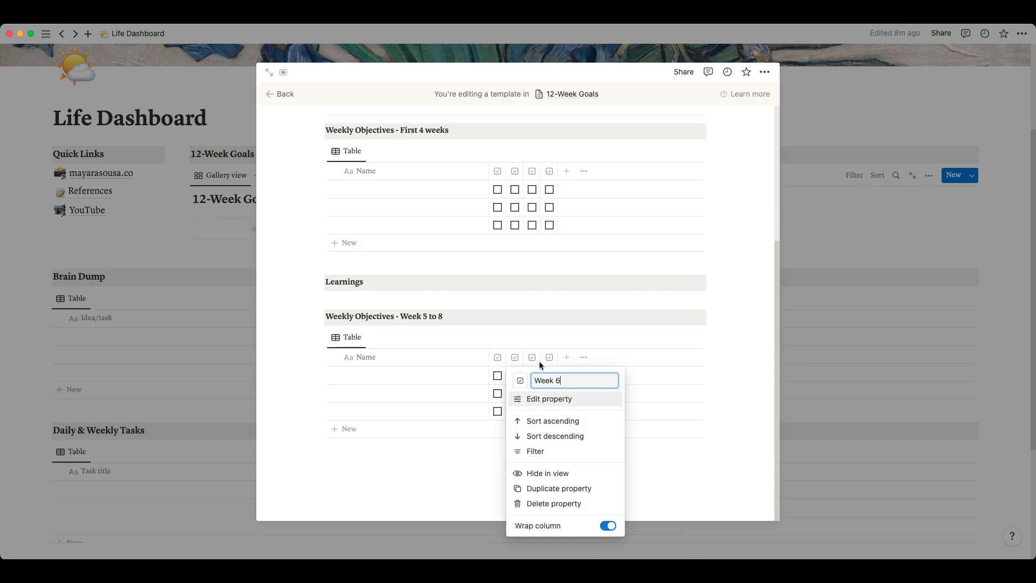
Rename the third and fourth checkbox columns of the Weekly Objectives - Week 5 to 8 table
{"action": "left_click", "coordinate": [534, 359]}
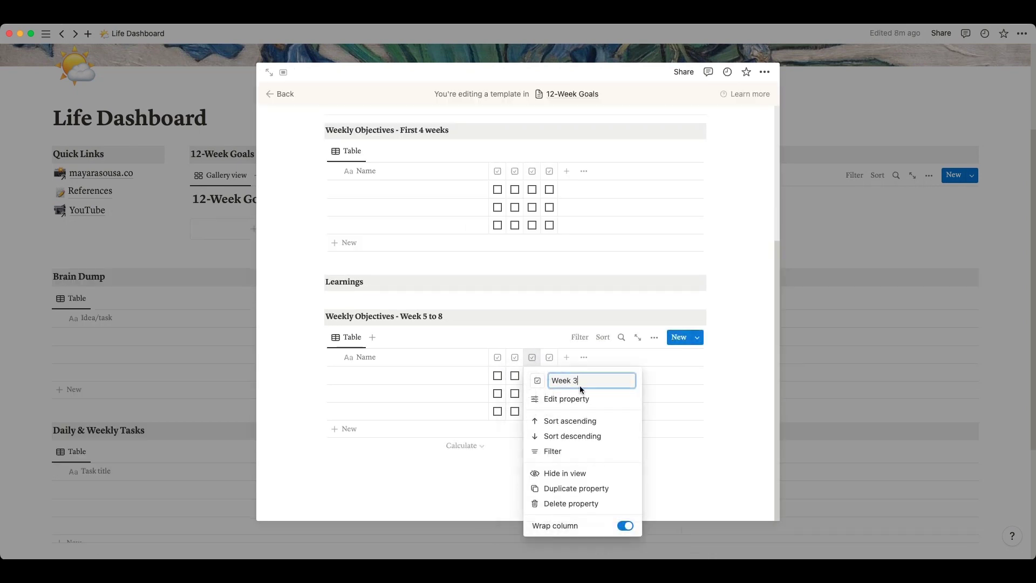
{"action": "left_click", "coordinate": [549, 358]}
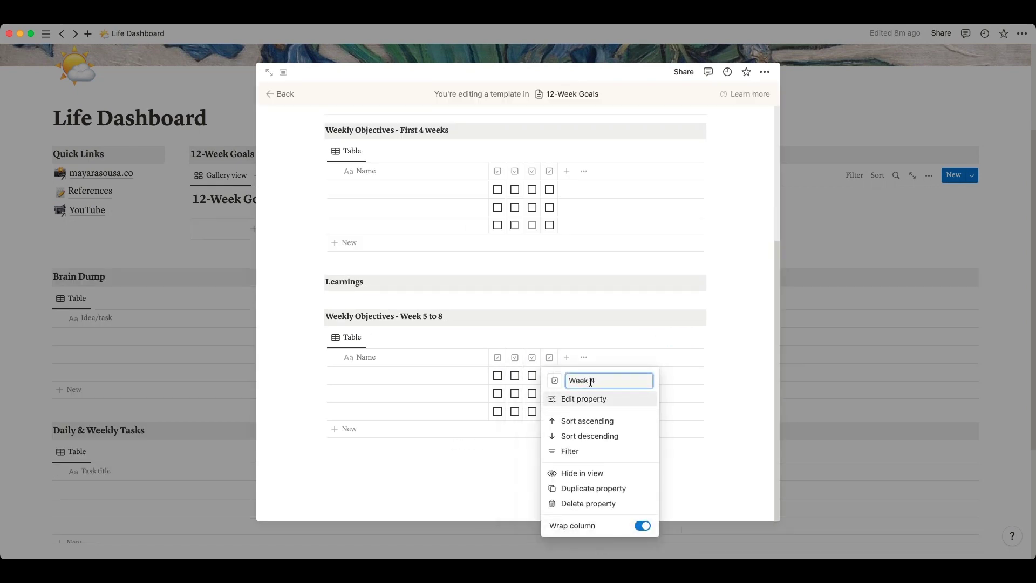
{"action": "left_click", "coordinate": [638, 398]}
{"action": "left_click", "coordinate": [689, 365]}
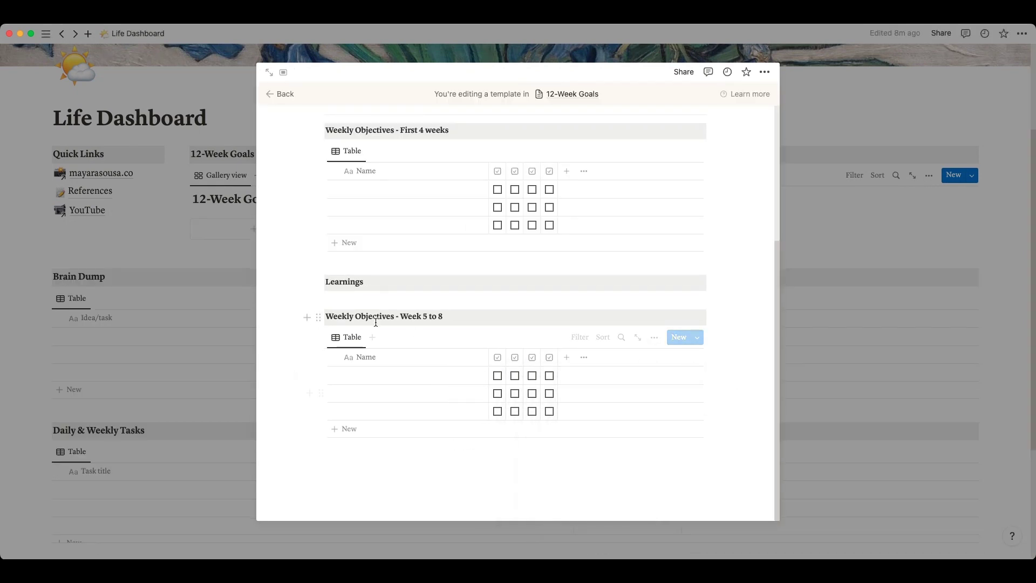
Duplicate the "Weekly Objectives - Week 5 to 8" and "Learnings" headings and move both copies below the Week 5 to 8 table
{"action": "left_click", "coordinate": [317, 320]}
{"action": "left_click", "coordinate": [418, 315]}
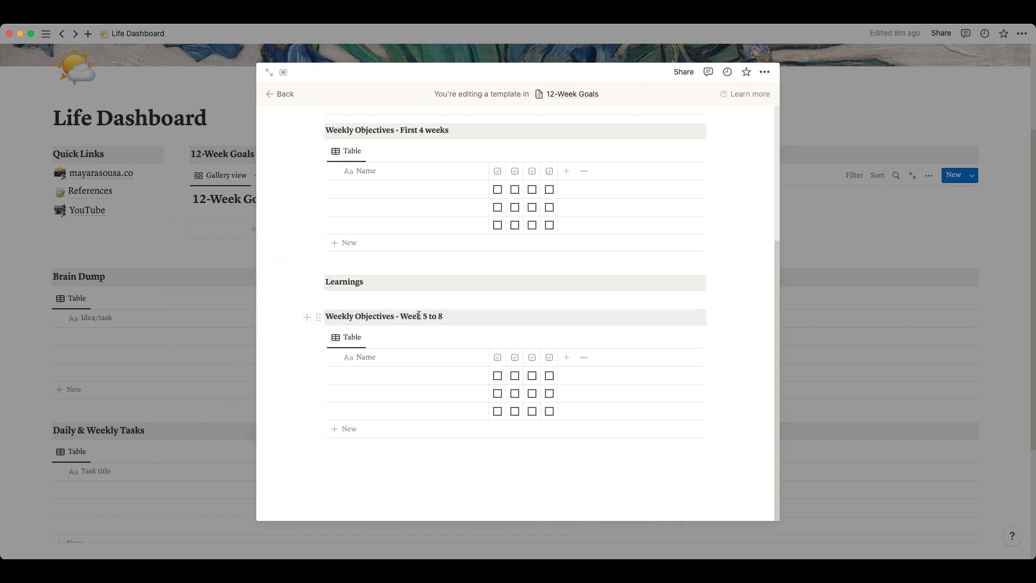
{"action": "left_click", "coordinate": [320, 315]}
{"action": "key", "text": "super+d"}
{"action": "left_click_drag", "start_coordinate": [318, 335], "coordinate": [346, 476]}
{"action": "left_click", "coordinate": [319, 284]}
{"action": "key", "text": "super+d"}
{"action": "left_click_drag", "start_coordinate": [319, 301], "coordinate": [345, 477]}
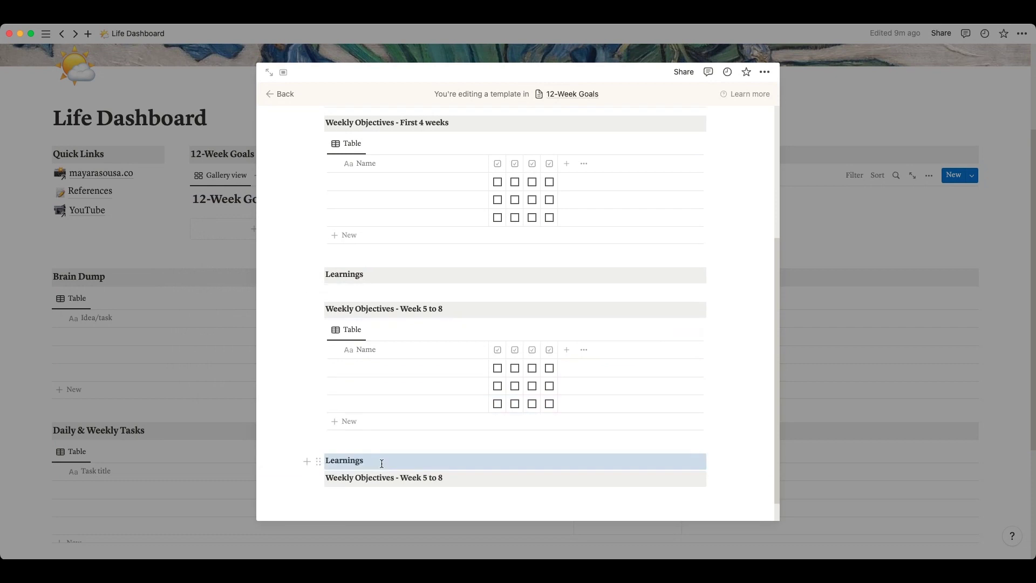
Add a blank line below the second Learnings heading and paste a weekly checkbox table under the last Weekly Objectives heading
{"action": "left_click", "coordinate": [423, 465]}
{"action": "key", "text": "Return"}
{"action": "scroll", "coordinate": [424, 467], "scroll_direction": "down", "scroll_amount": 1}
{"action": "left_click", "coordinate": [418, 460]}
{"action": "key", "text": "super+v"}
{"action": "scroll", "coordinate": [747, 390], "scroll_direction": "up", "scroll_amount": 5}
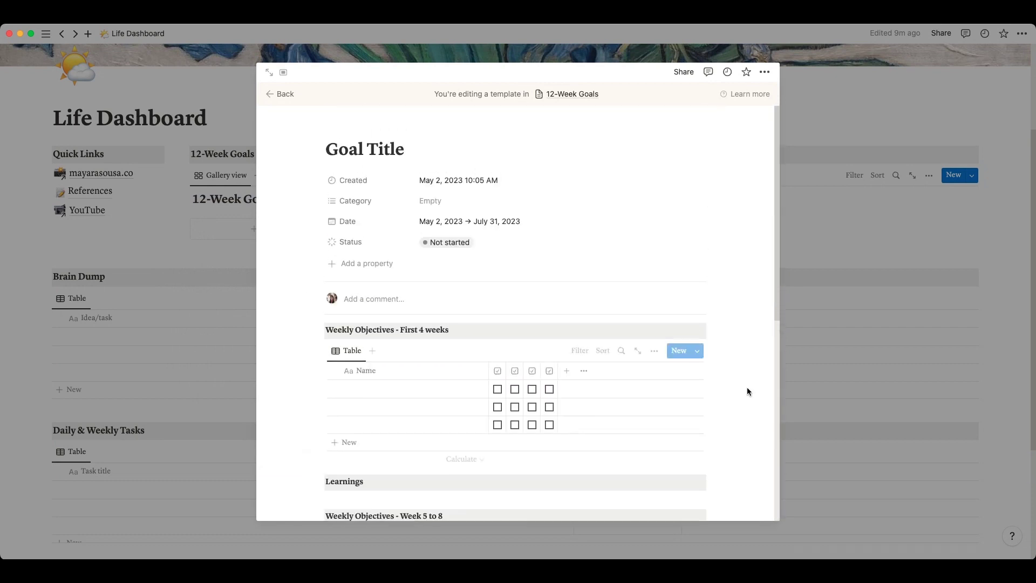
Duplicate the Learnings heading below the last table as "Learnings & Results" and close the template
{"action": "scroll", "coordinate": [747, 389], "scroll_direction": "down", "scroll_amount": 7}
{"action": "left_click", "coordinate": [319, 285]}
{"action": "key", "text": "super+d"}
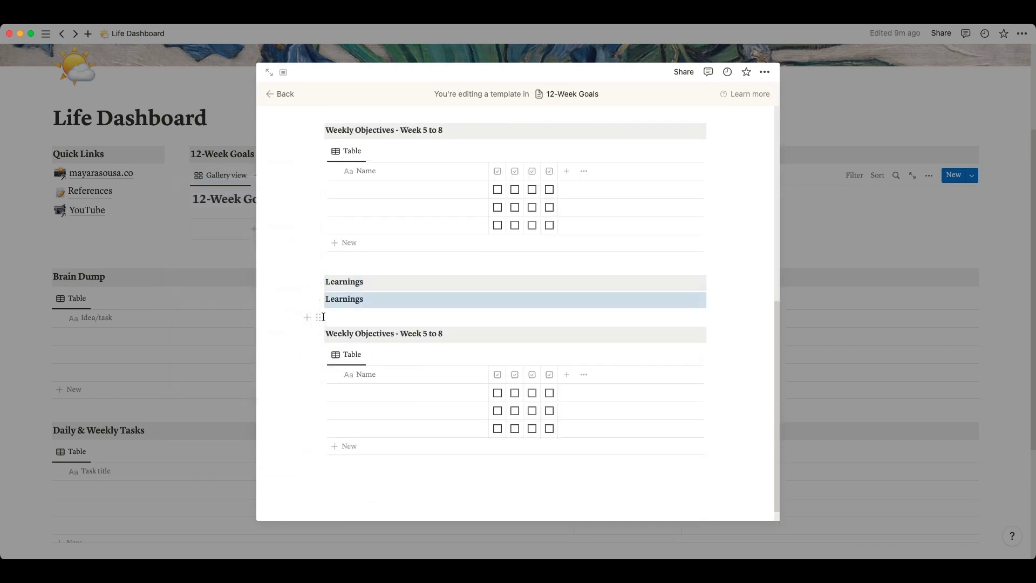
{"action": "left_click_drag", "start_coordinate": [319, 298], "coordinate": [373, 468]}
{"action": "left_click", "coordinate": [373, 468]}
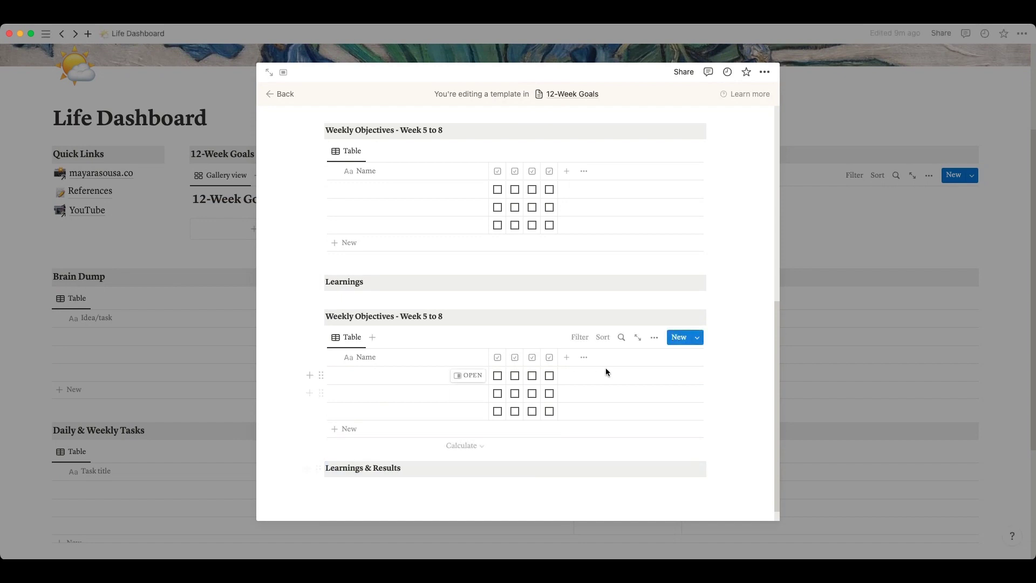
{"action": "key", "text": "Escape"}
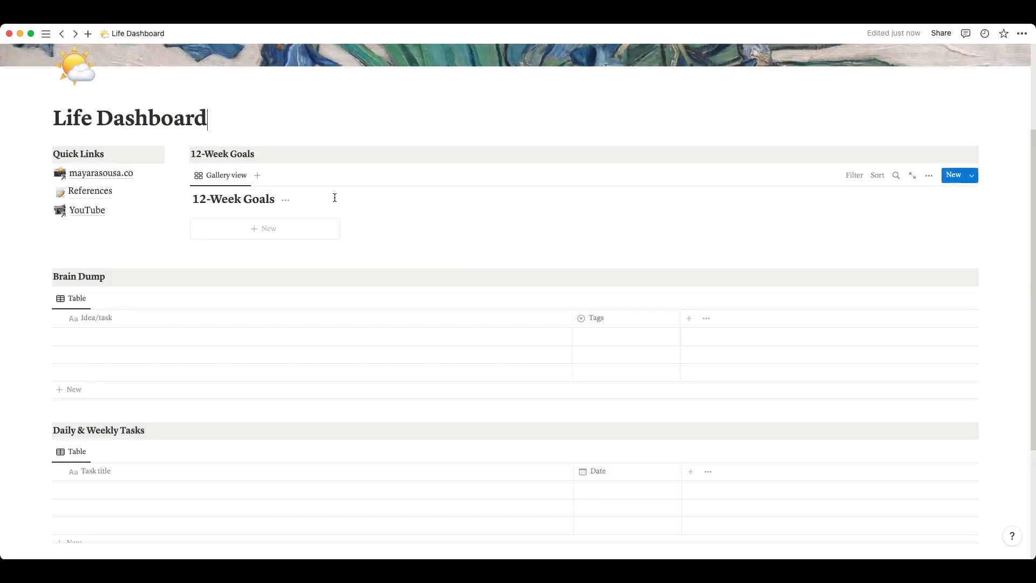
Create a new card in the 12-Week Goals gallery from the Goal Title template and close its page
{"action": "left_click", "coordinate": [265, 230]}
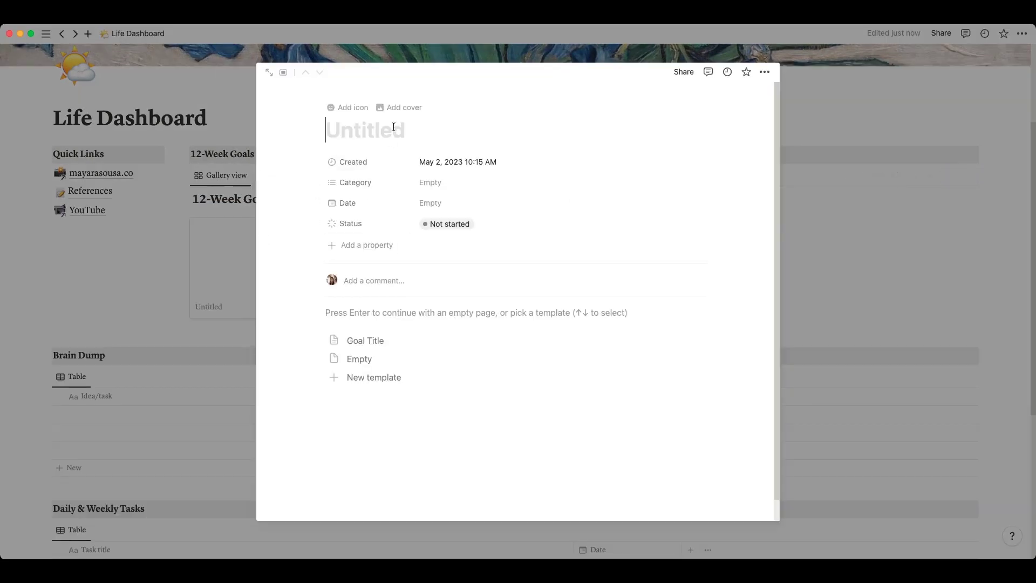
{"action": "left_click", "coordinate": [365, 342]}
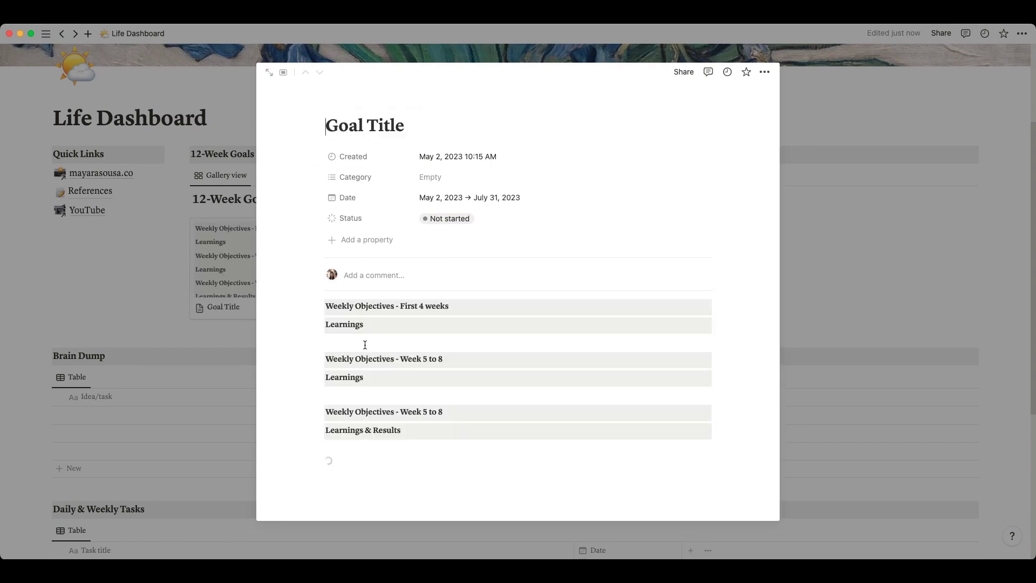
{"action": "left_click", "coordinate": [918, 151]}
Set the Goal Title template as the default for the 12-Week Goals database
{"action": "left_click", "coordinate": [973, 180]}
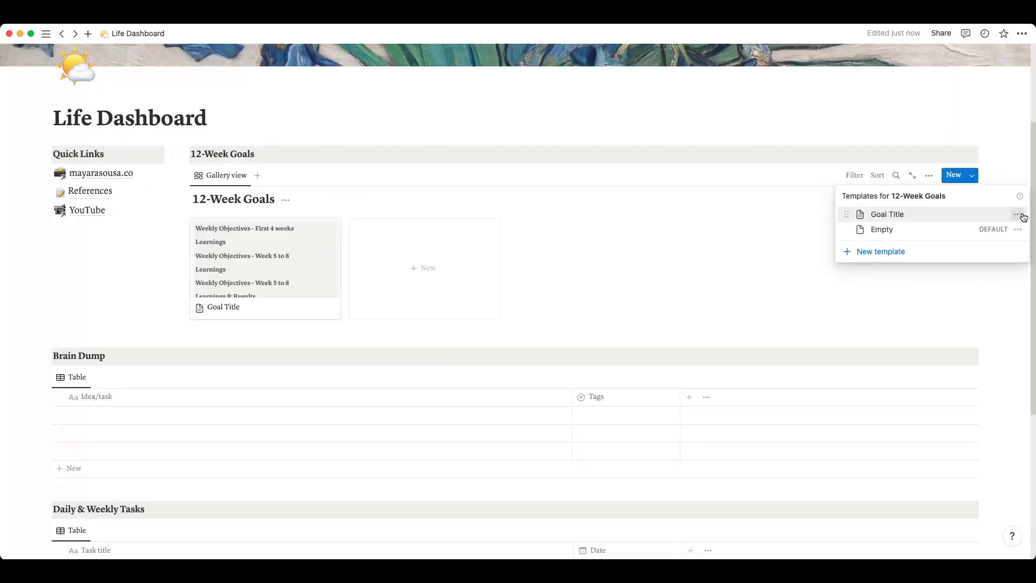
{"action": "left_click", "coordinate": [1018, 214]}
{"action": "left_click", "coordinate": [926, 199]}
{"action": "left_click", "coordinate": [516, 290]}
Add a second goal to the gallery and give its page a solid pink cover
{"action": "left_click", "coordinate": [494, 280]}
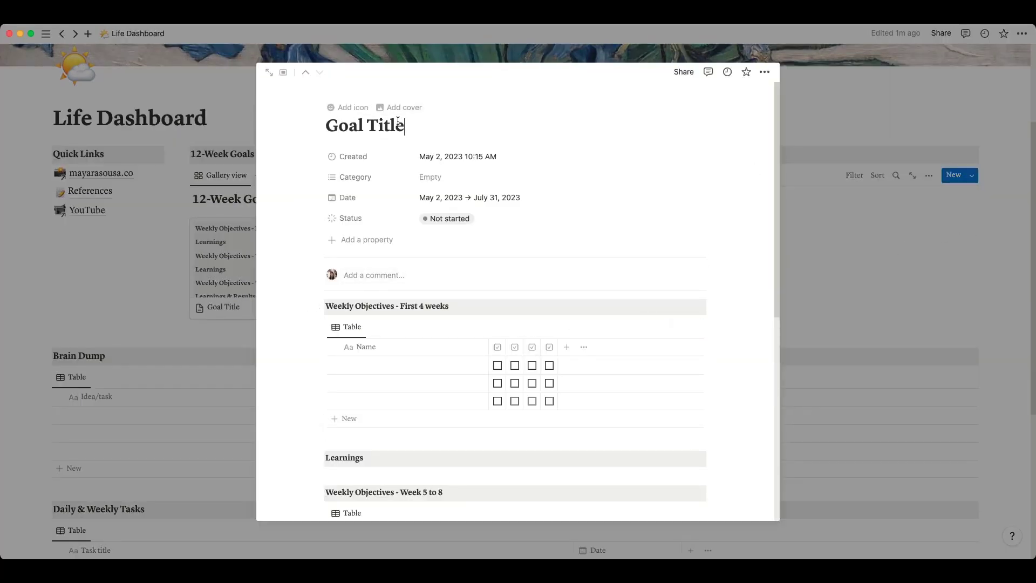
{"action": "left_click", "coordinate": [399, 108]}
{"action": "left_click", "coordinate": [637, 176]}
{"action": "left_click", "coordinate": [597, 280]}
{"action": "left_click", "coordinate": [884, 291]}
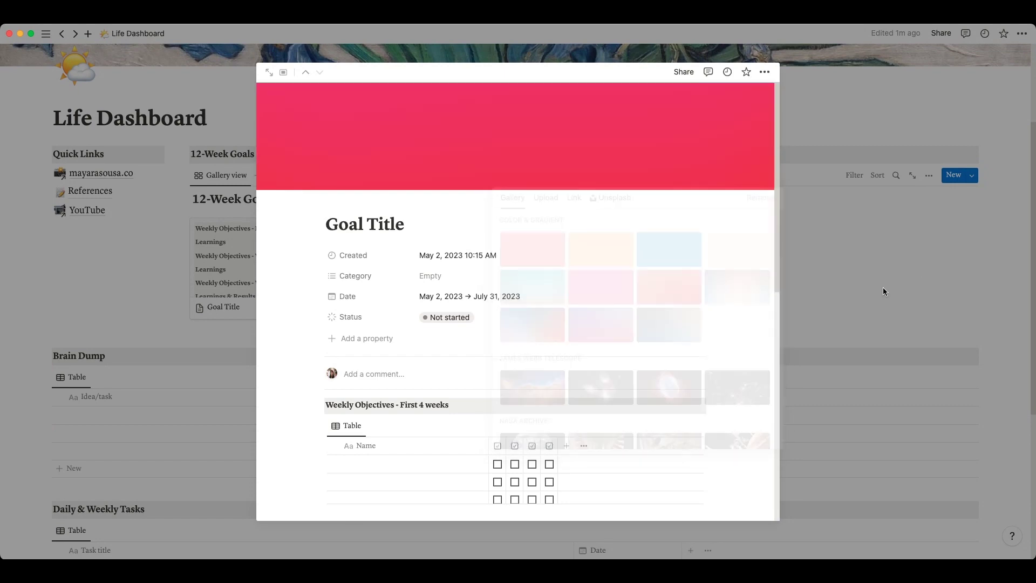
Set the card preview of the 12-Week Goals gallery to Page cover
{"action": "left_click", "coordinate": [929, 175]}
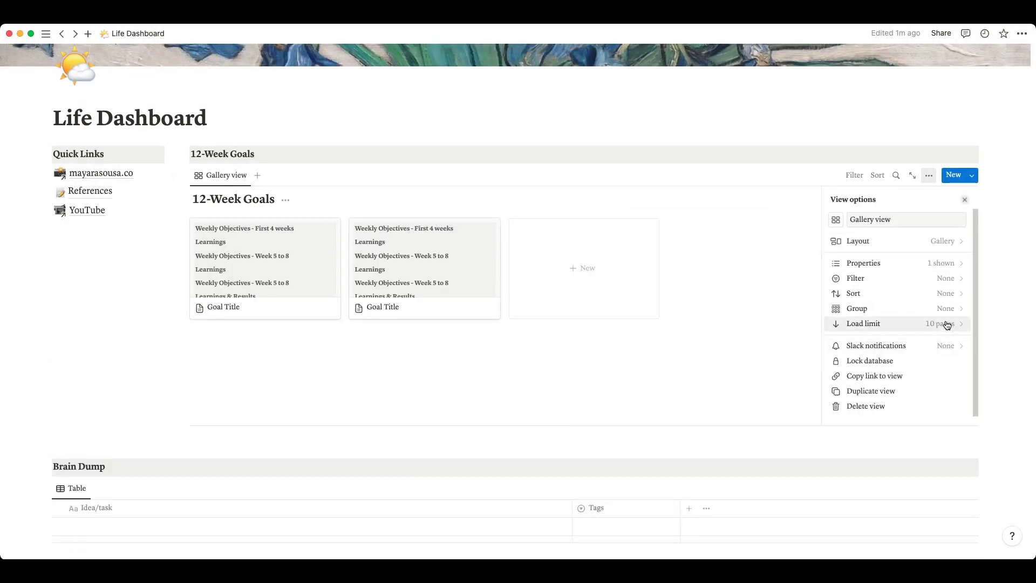
{"action": "left_click", "coordinate": [945, 240]}
{"action": "left_click", "coordinate": [953, 340]}
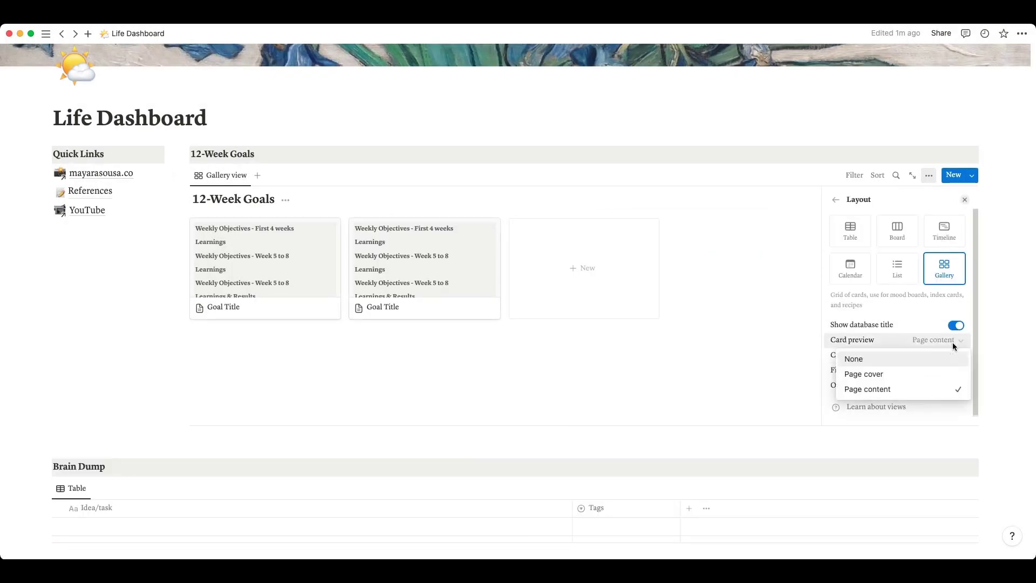
{"action": "left_click", "coordinate": [921, 375]}
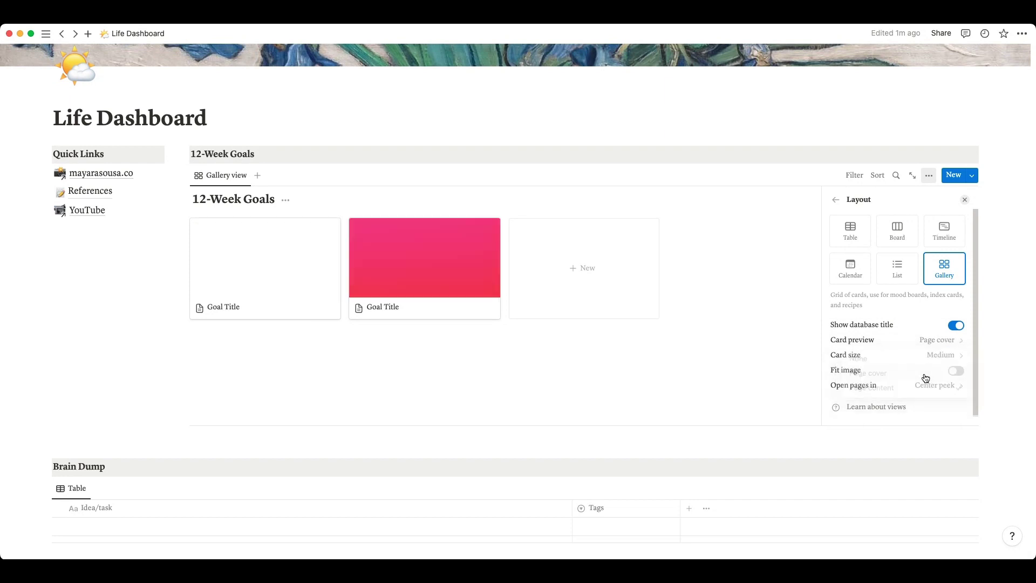
Set the gallery's card size to Large and close the view options
{"action": "left_click", "coordinate": [953, 355]}
{"action": "left_click", "coordinate": [939, 374]}
{"action": "left_click", "coordinate": [952, 356]}
{"action": "left_click", "coordinate": [930, 405]}
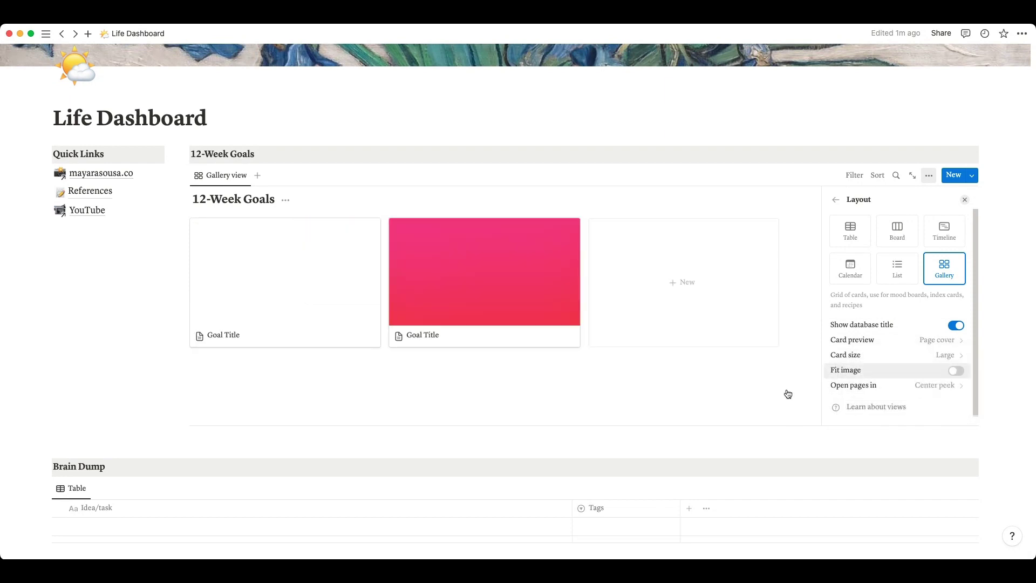
{"action": "left_click", "coordinate": [673, 351]}
{"action": "scroll", "coordinate": [384, 347], "scroll_direction": "down", "scroll_amount": 1}
{"action": "scroll", "coordinate": [393, 341], "scroll_direction": "up", "scroll_amount": 2}
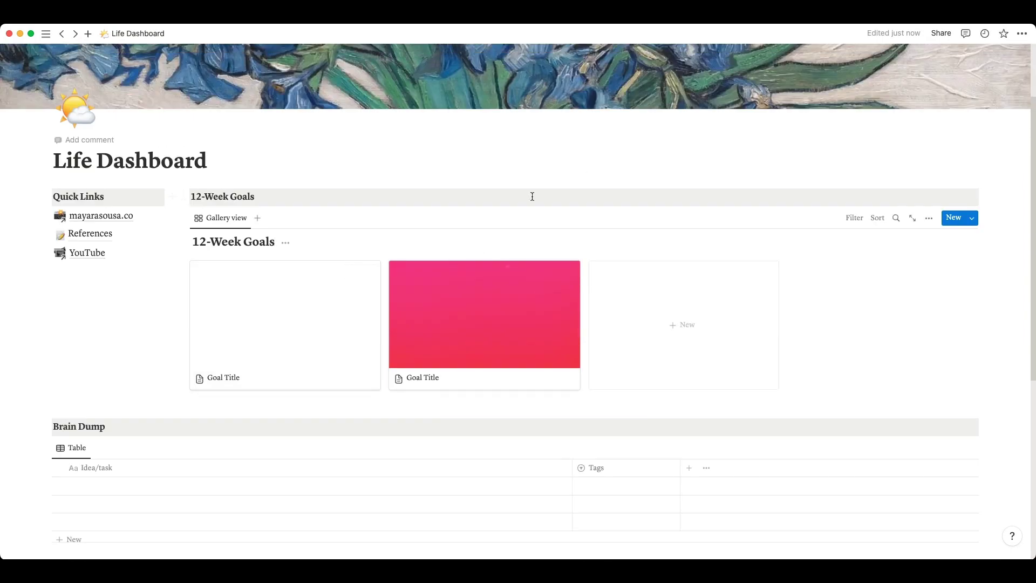
Add a third goal to the gallery and change its cover to the light beige color
{"action": "left_click", "coordinate": [687, 316]}
{"action": "left_click", "coordinate": [668, 181]}
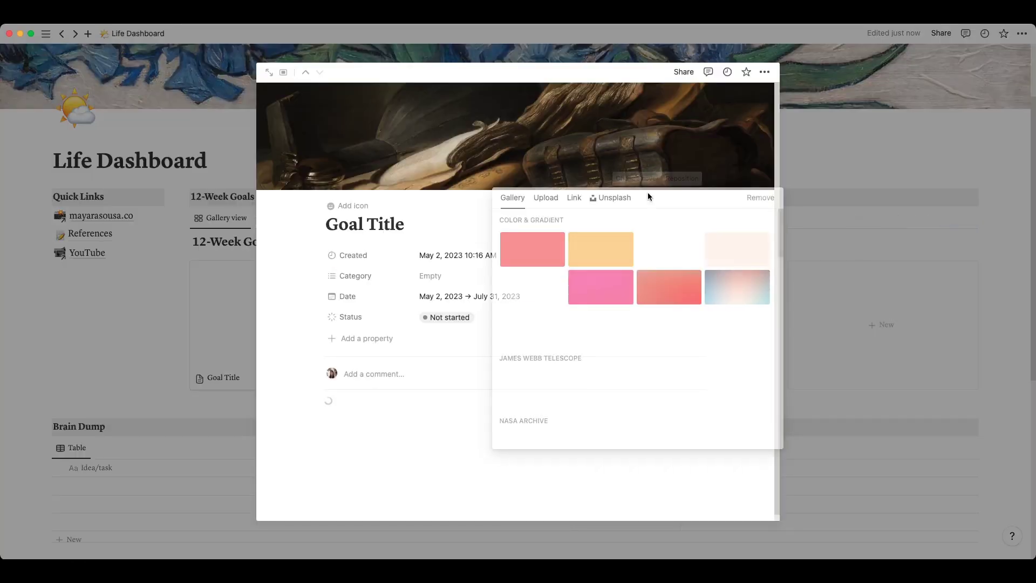
{"action": "left_click", "coordinate": [754, 254]}
{"action": "left_click", "coordinate": [851, 343]}
Change the cover of the first goal's page to solid blue
{"action": "left_click", "coordinate": [850, 342]}
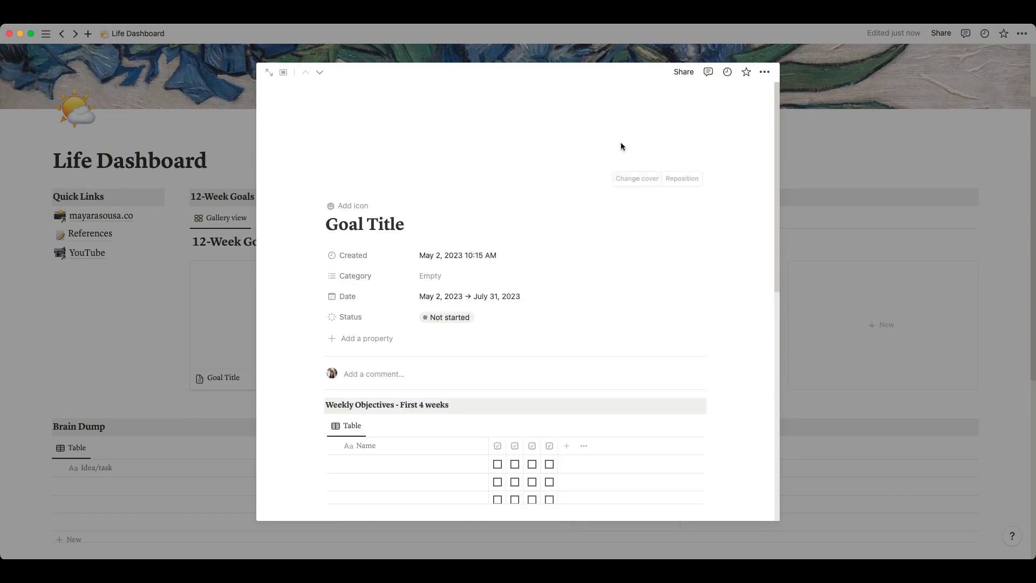
{"action": "left_click", "coordinate": [636, 176]}
{"action": "left_click", "coordinate": [669, 249]}
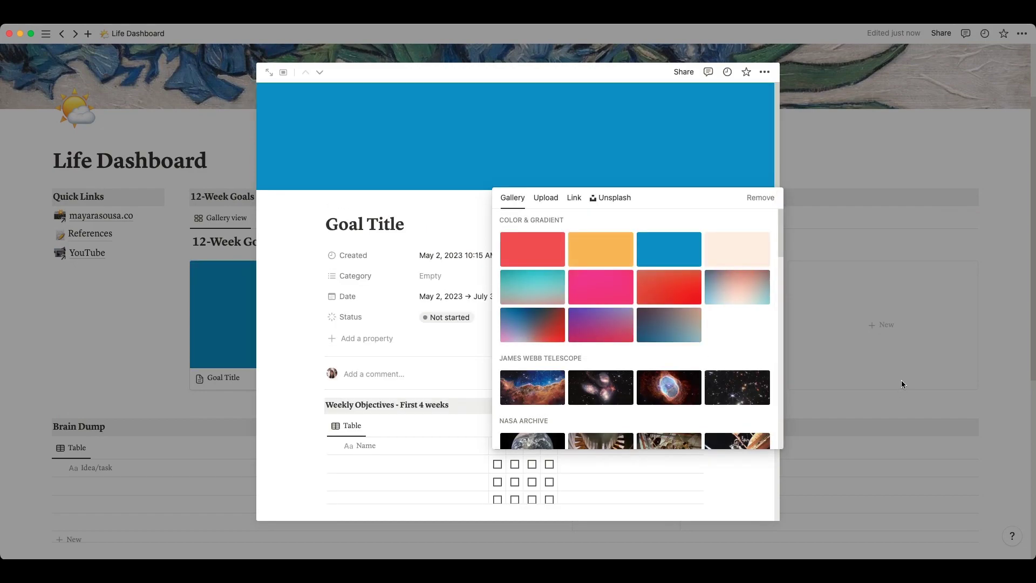
In Chrome, start Zapier's "Create tasks in Google Tasks from new items in Notion databases" template and select the existing Notion account for its trigger
{"action": "left_click", "coordinate": [903, 382]}
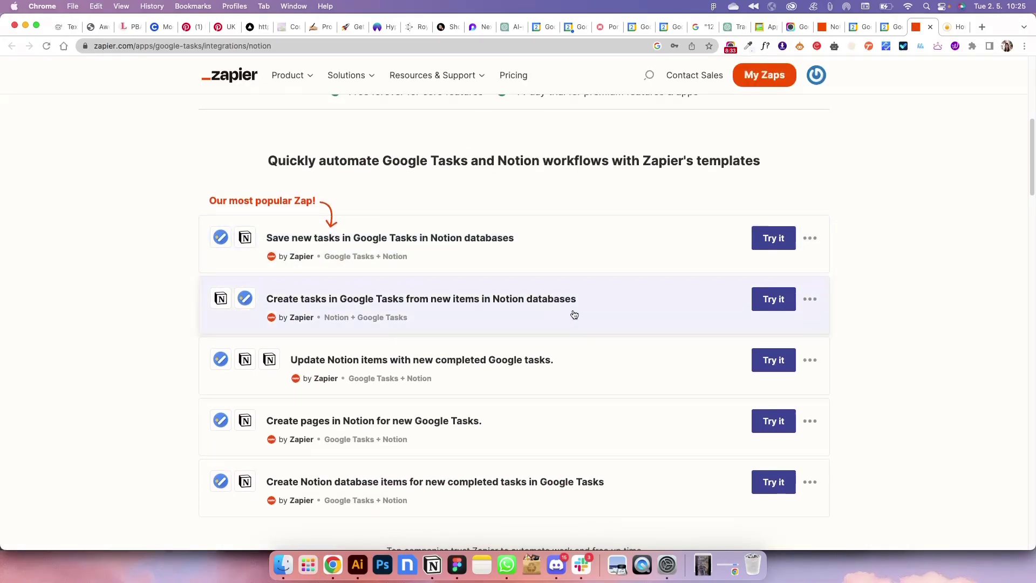
{"action": "left_click", "coordinate": [775, 306]}
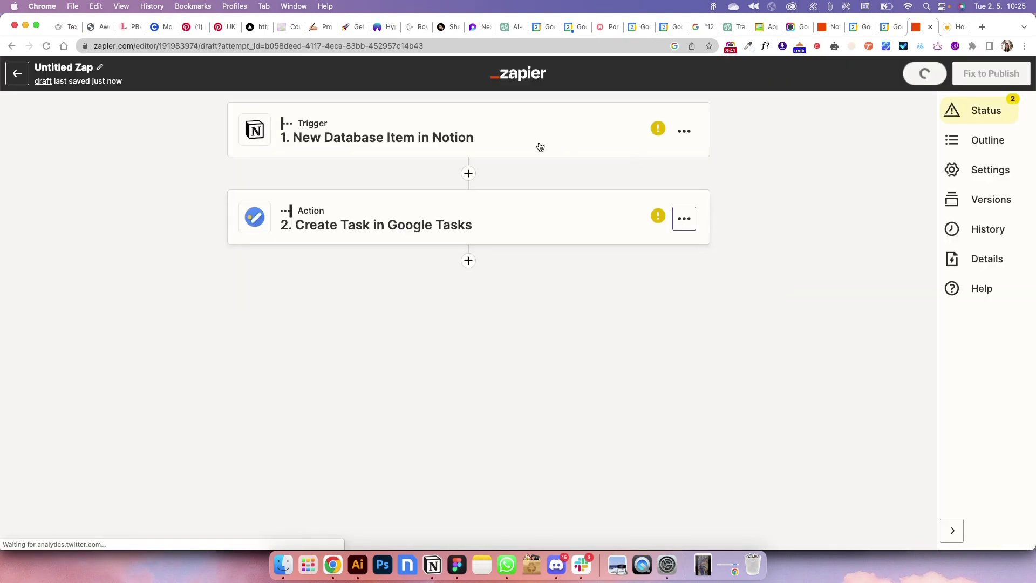
{"action": "left_click", "coordinate": [641, 247]}
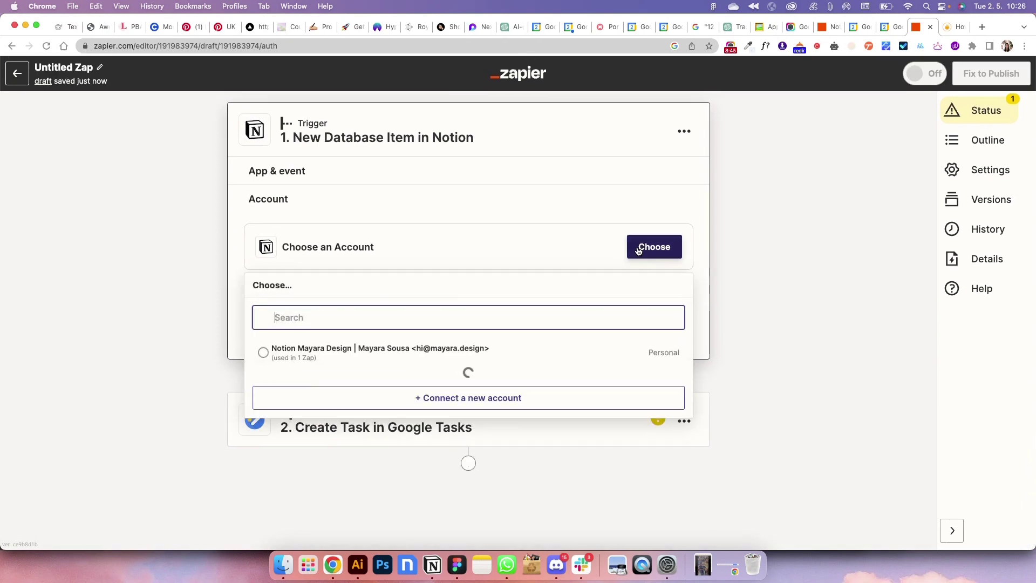
{"action": "left_click", "coordinate": [387, 351]}
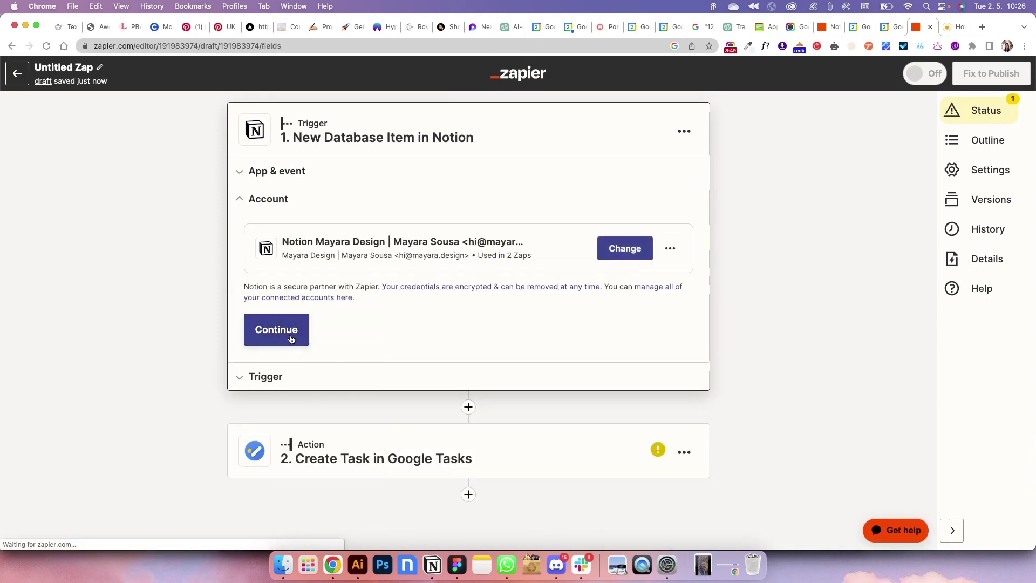
Set the Notion trigger's database to Daily & Weekly Tasks and test the trigger
{"action": "left_click", "coordinate": [443, 284]}
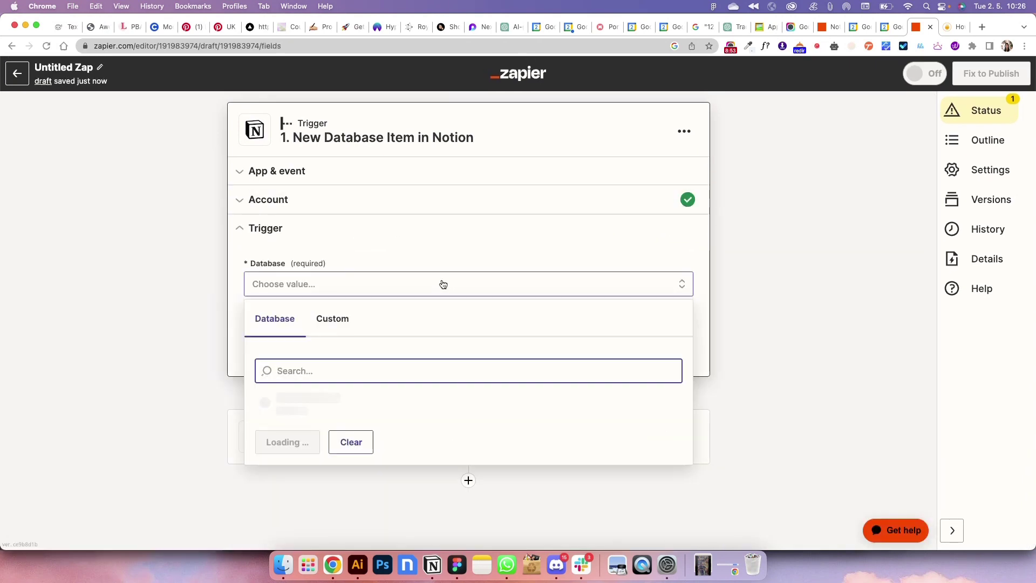
{"action": "type", "text": "daily"}
{"action": "left_click", "coordinate": [303, 415]}
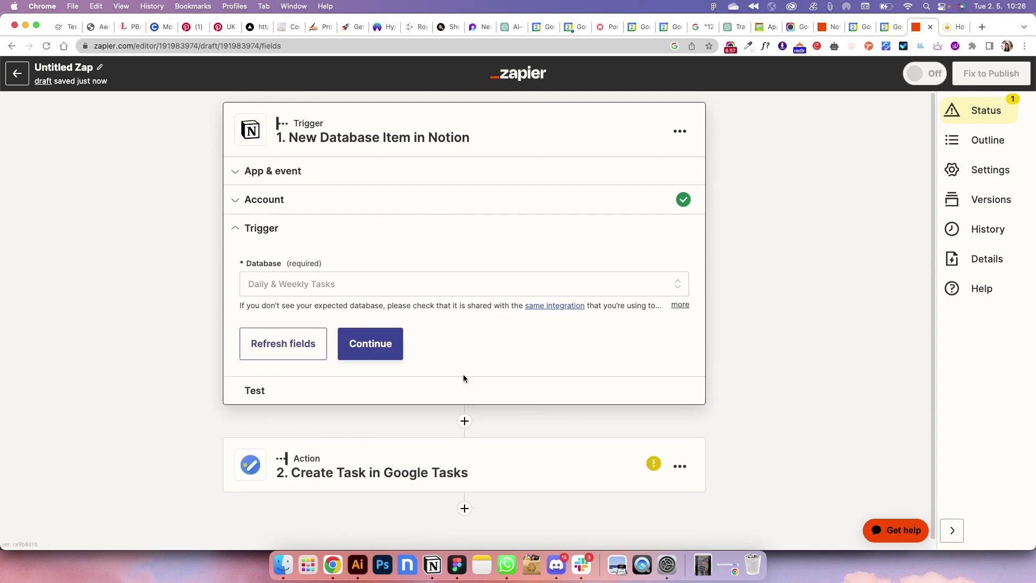
{"action": "left_click", "coordinate": [461, 399]}
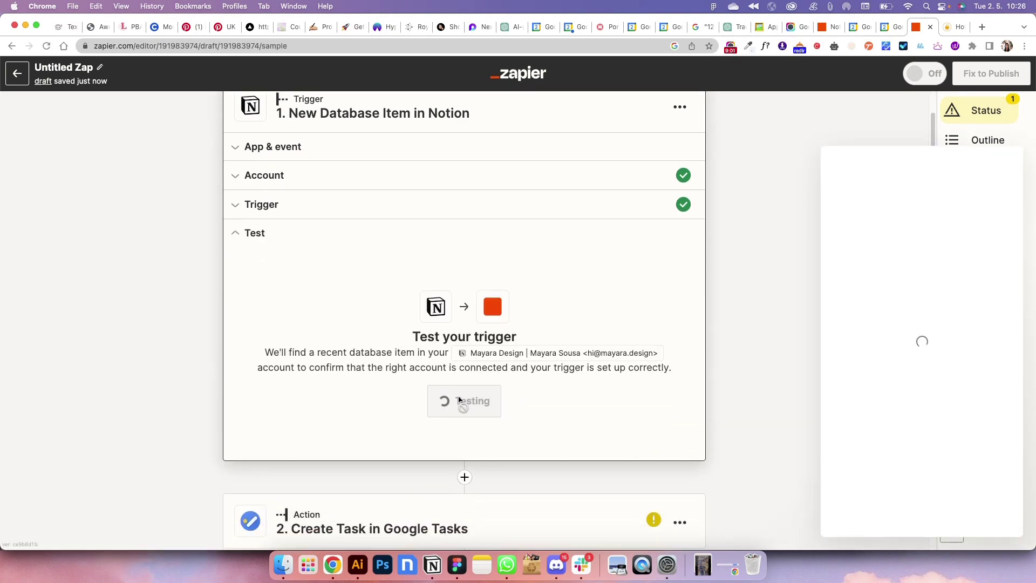
{"action": "scroll", "coordinate": [540, 351], "scroll_direction": "down", "scroll_amount": 6}
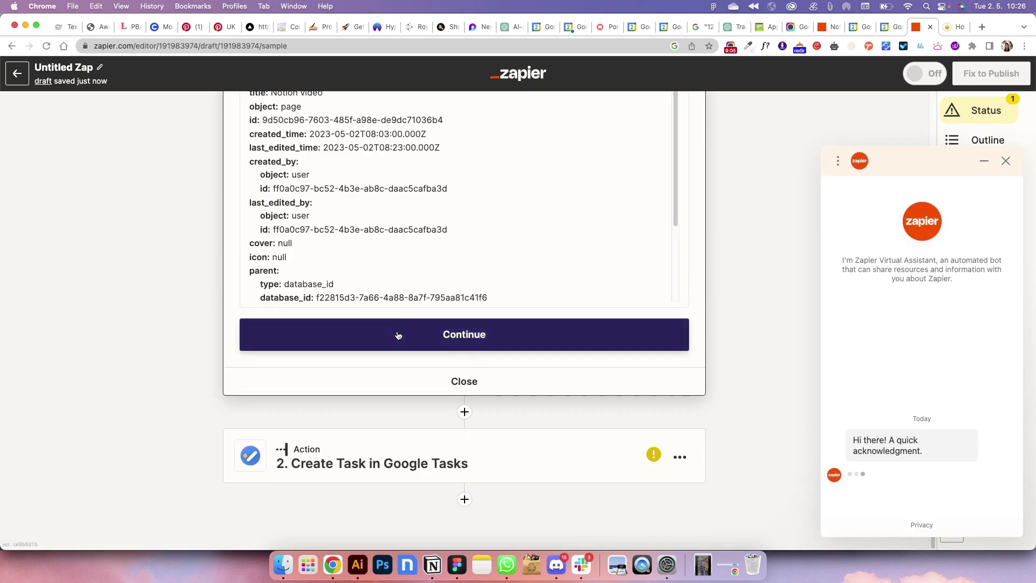
{"action": "left_click", "coordinate": [398, 333]}
Keep Create Task as the Google Tasks action event, select its account, and dismiss the assistant chat
{"action": "left_click", "coordinate": [306, 260]}
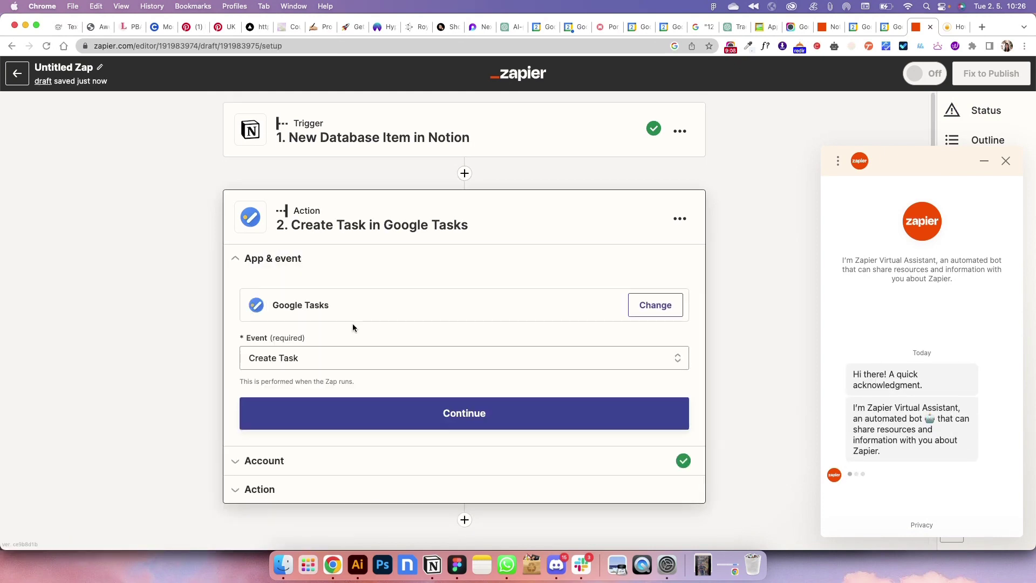
{"action": "left_click", "coordinate": [395, 419]}
{"action": "left_click", "coordinate": [613, 339]}
{"action": "left_click", "coordinate": [286, 438]}
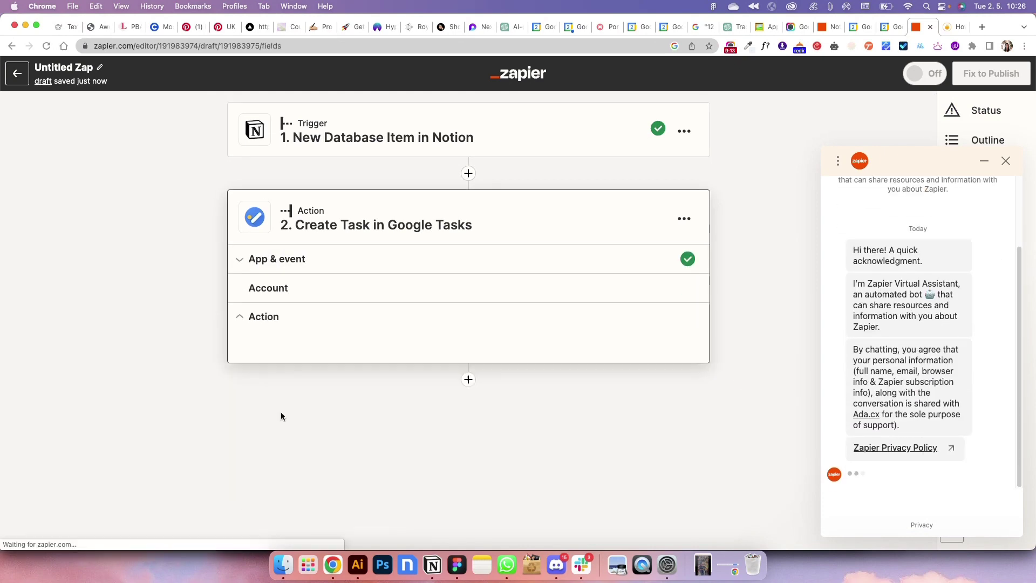
{"action": "left_click", "coordinate": [1005, 164]}
Set the action's task list to My Tasks and map its title to the Notion item's Title
{"action": "scroll", "coordinate": [340, 257], "scroll_direction": "down", "scroll_amount": 3}
{"action": "left_click", "coordinate": [329, 224]}
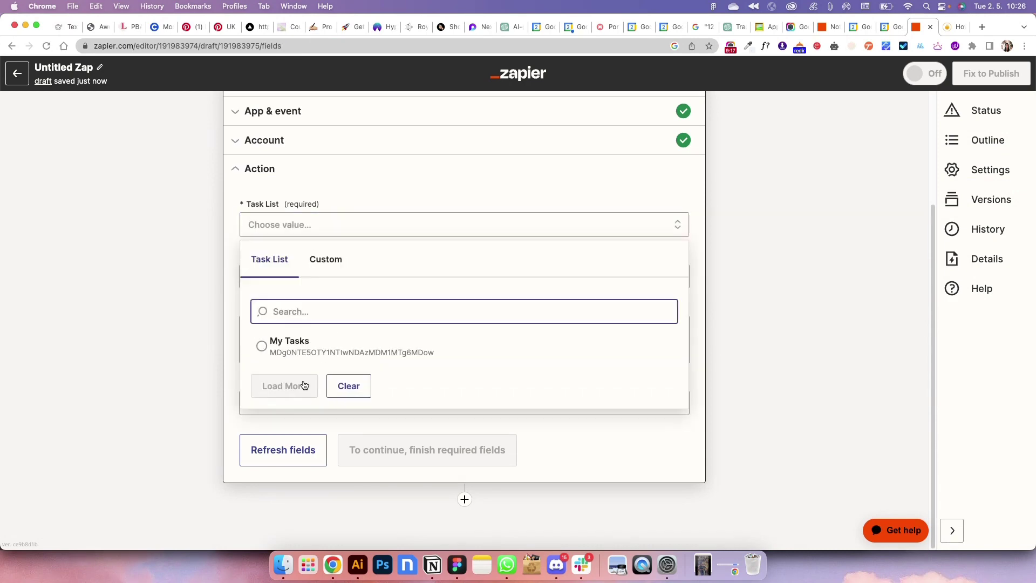
{"action": "left_click", "coordinate": [291, 341]}
{"action": "left_click", "coordinate": [325, 270]}
{"action": "left_click", "coordinate": [312, 395]}
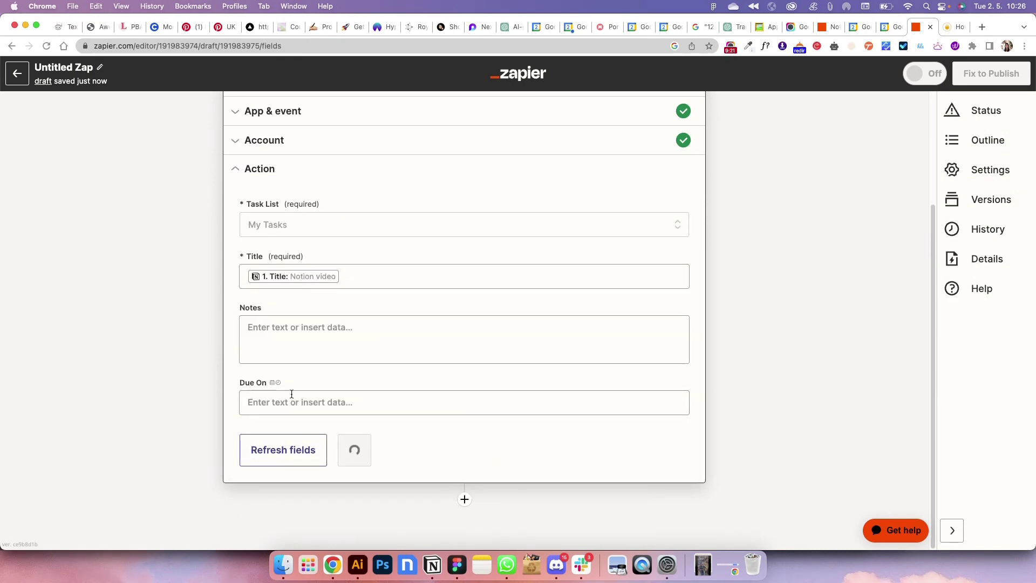
Map the action's Due On field to the Notion item's Properties Date Start value
{"action": "left_click", "coordinate": [291, 400]}
{"action": "left_click", "coordinate": [346, 490]}
{"action": "scroll", "coordinate": [347, 482], "scroll_direction": "down", "scroll_amount": 6}
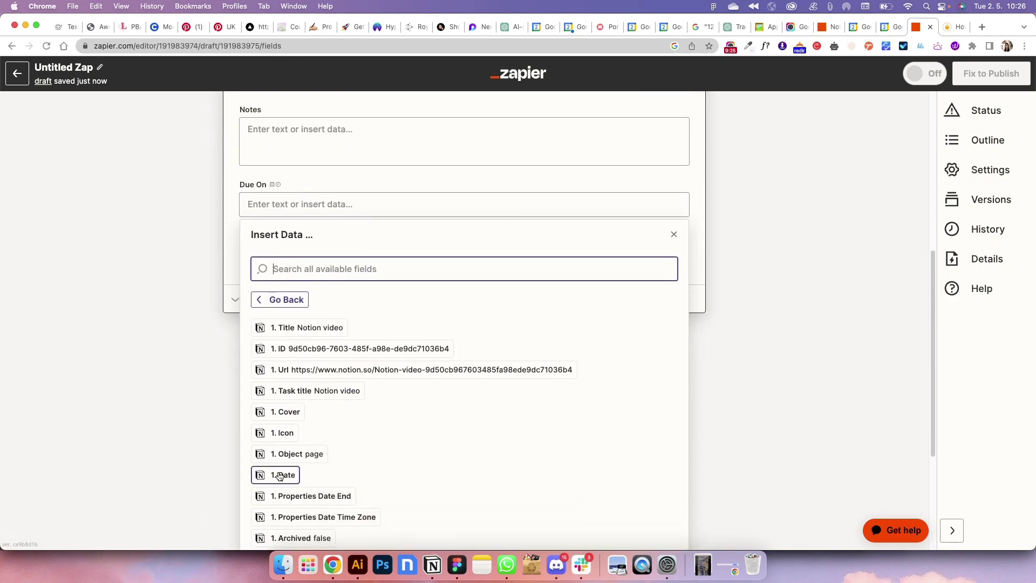
{"action": "right_click", "coordinate": [481, 357]}
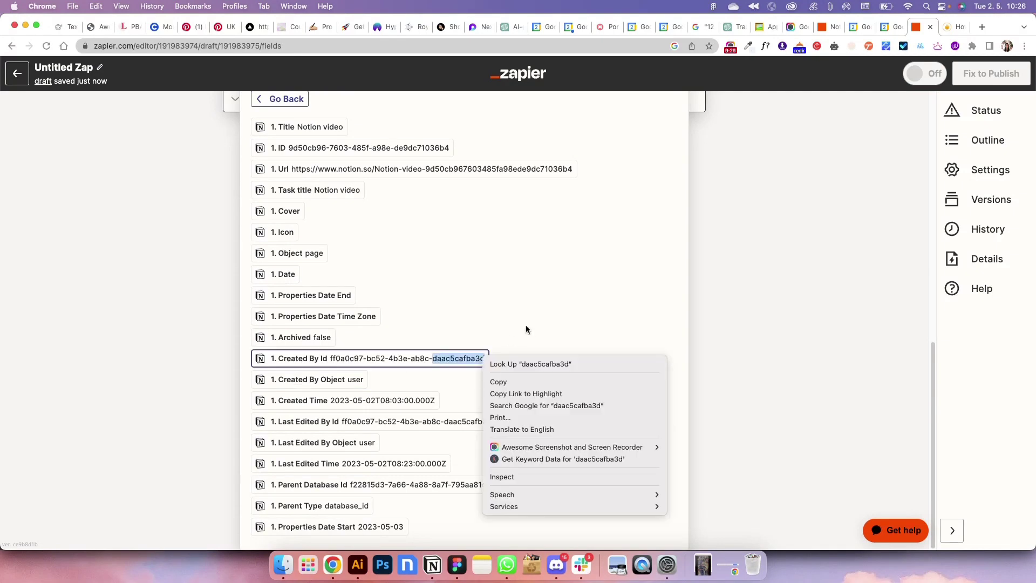
{"action": "left_click", "coordinate": [672, 325]}
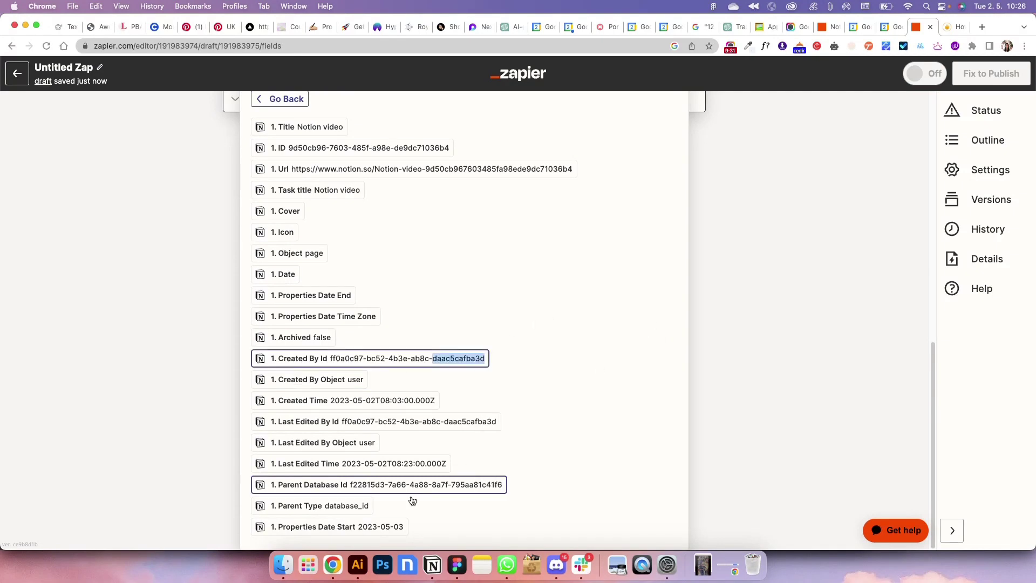
{"action": "left_click", "coordinate": [385, 527]}
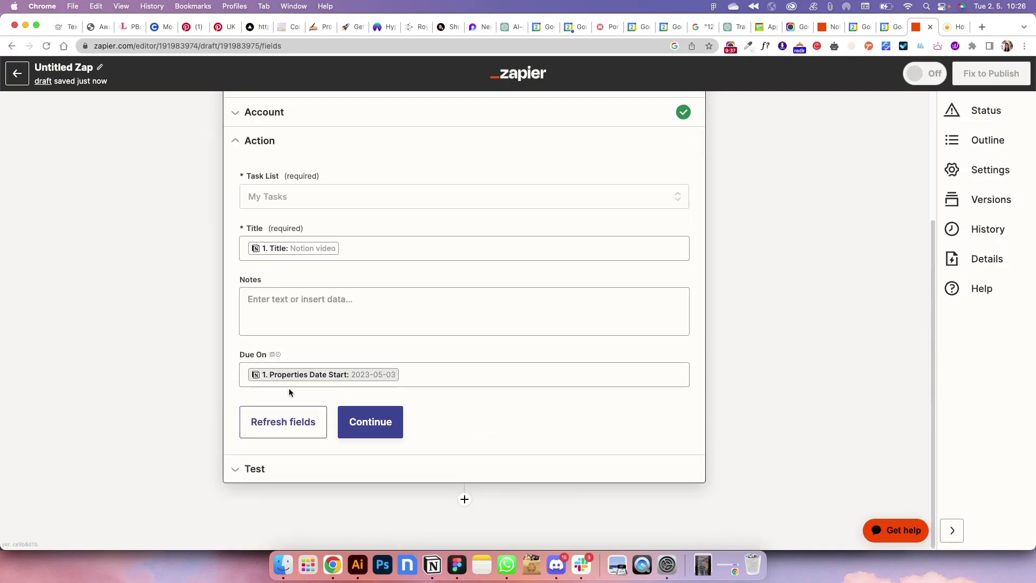
Test the Google Tasks action by sending the sample Notion video task
{"action": "left_click", "coordinate": [370, 422]}
{"action": "scroll", "coordinate": [497, 395], "scroll_direction": "down", "scroll_amount": 3}
{"action": "left_click", "coordinate": [347, 456]}
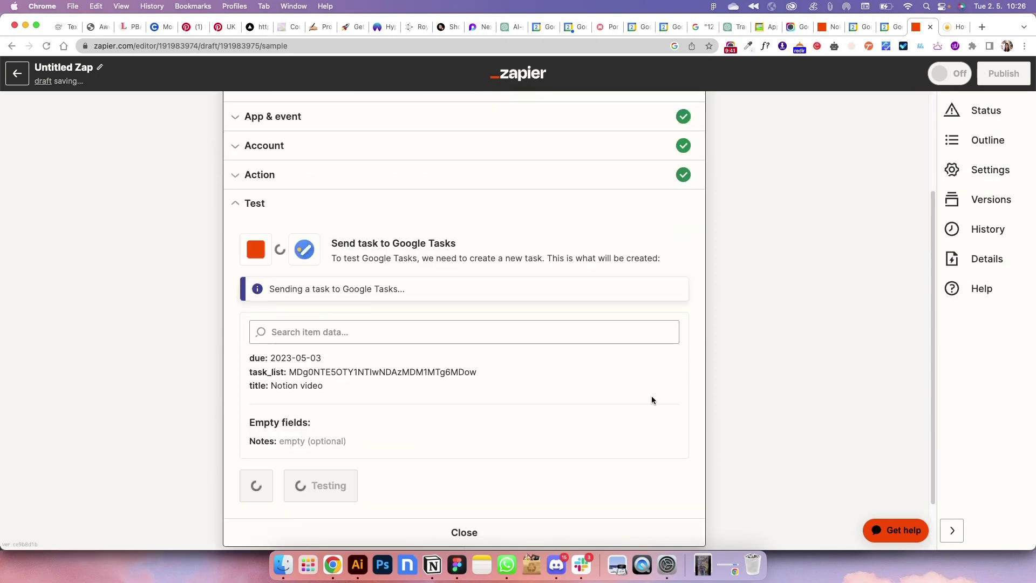
{"action": "scroll", "coordinate": [801, 221], "scroll_direction": "down", "scroll_amount": 1}
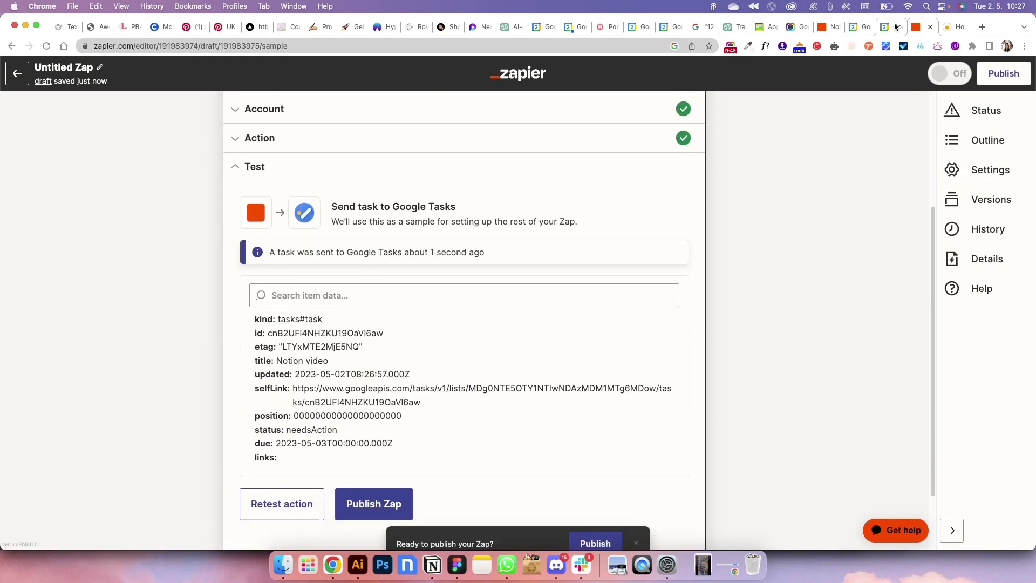
Publish the Zap and go to the My Zaps overview
{"action": "left_click", "coordinate": [378, 504]}
{"action": "left_click", "coordinate": [544, 324]}
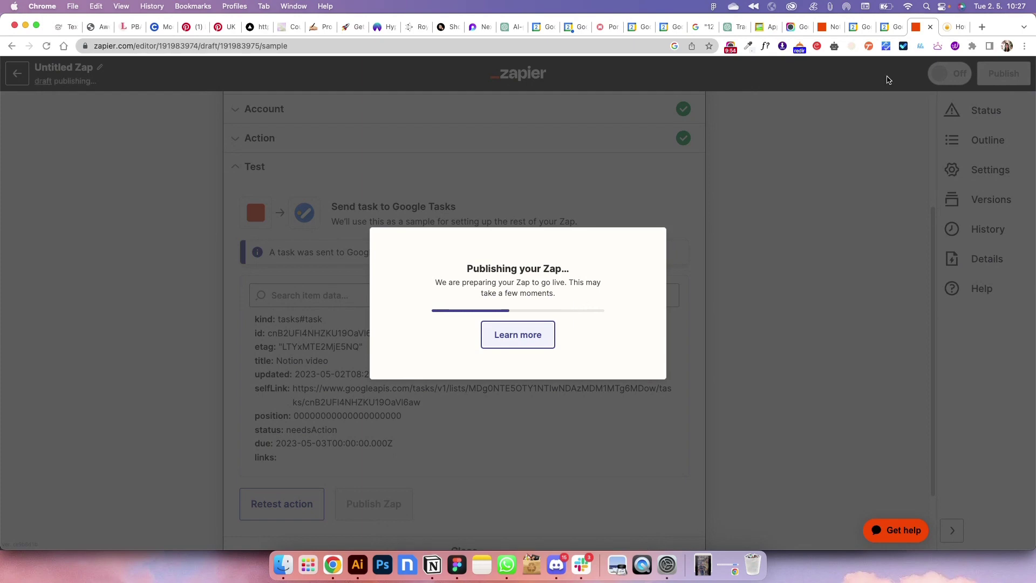
{"action": "right_click", "coordinate": [954, 31]}
{"action": "left_click", "coordinate": [871, 160]}
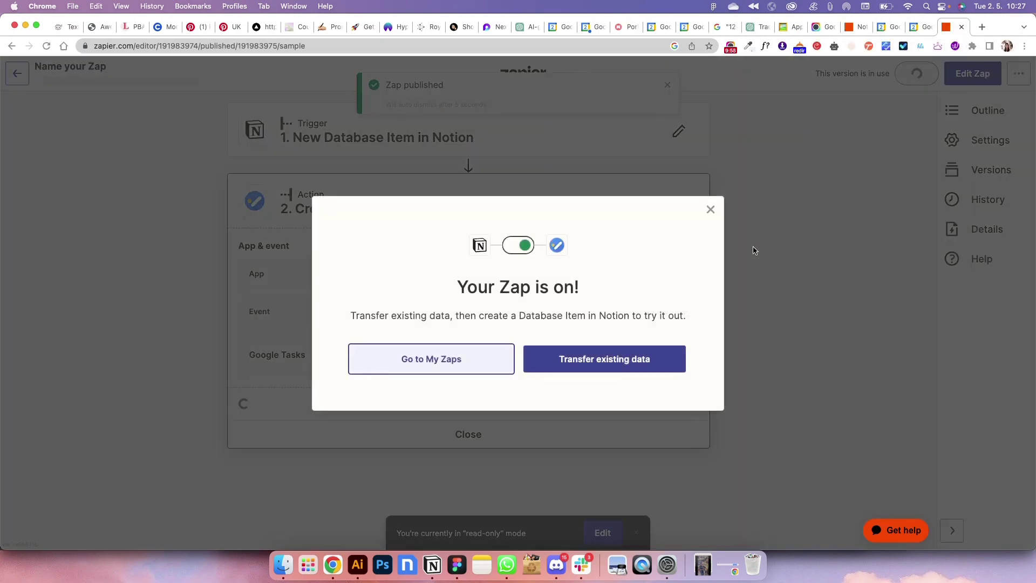
{"action": "left_click", "coordinate": [474, 366]}
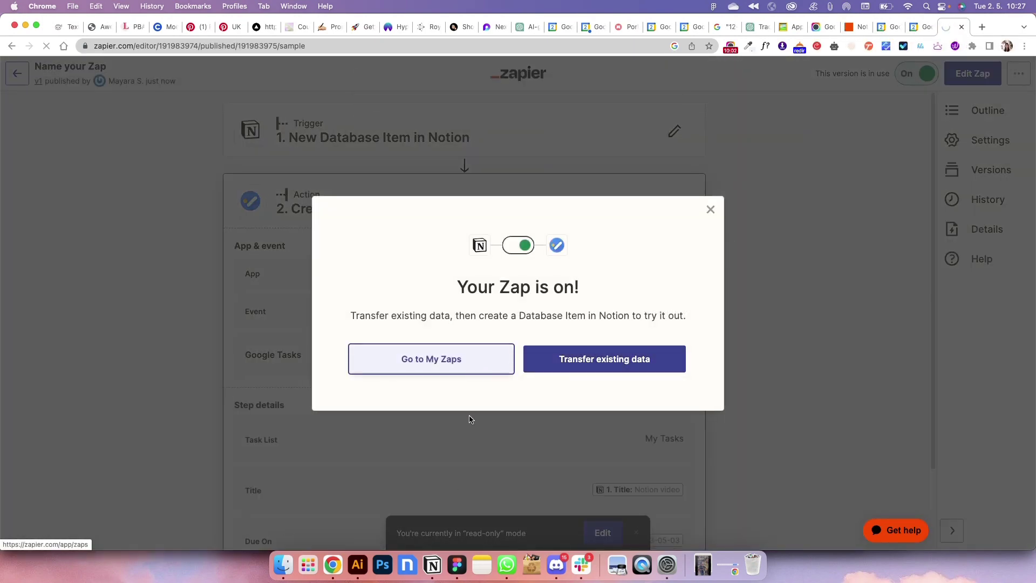
Switch to Notion and add a dated "Test task" row to the Daily & Weekly Tasks table, and return to Chrome
{"action": "left_click", "coordinate": [433, 565]}
{"action": "left_click", "coordinate": [290, 436]}
{"action": "type", "text": "Test task"}
{"action": "key", "text": "Return"}
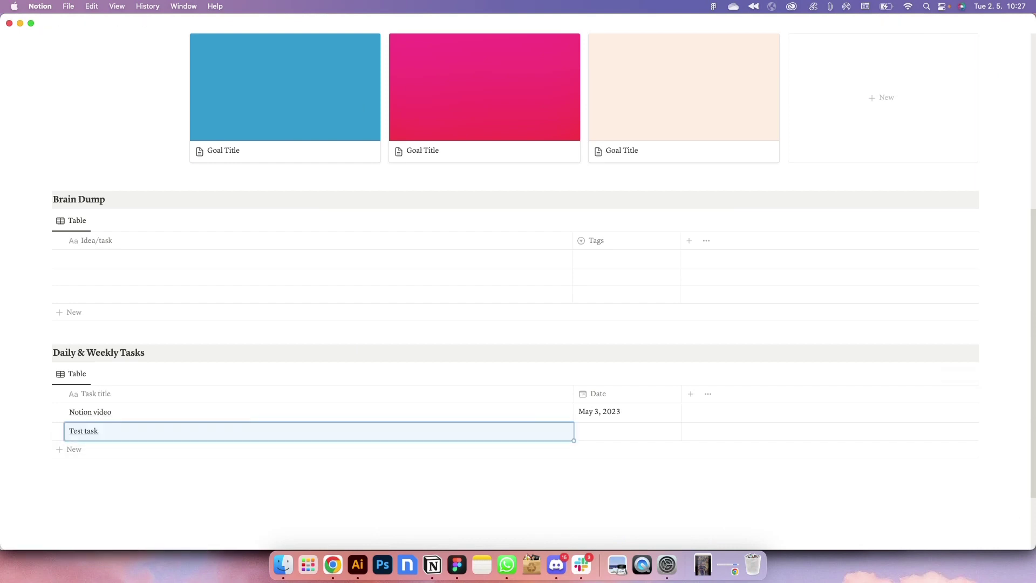
{"action": "left_click", "coordinate": [634, 432]}
{"action": "left_click", "coordinate": [662, 216]}
{"action": "left_click", "coordinate": [333, 565]}
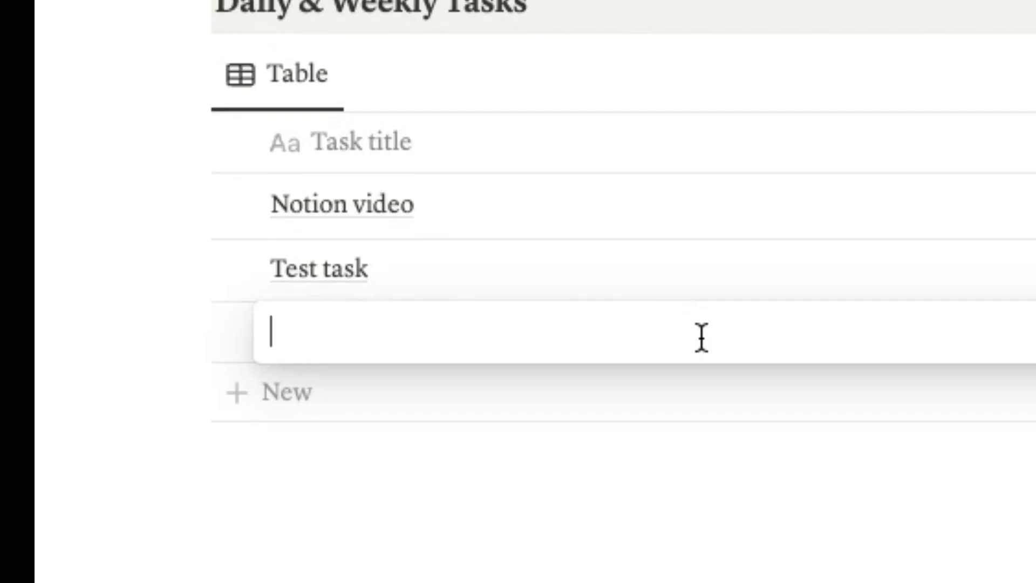
Add a "whyyy doesnt this work" row to Daily & Weekly Tasks, dated May 3, 2023, with an end date and time included
{"action": "type", "text": "whyyy doesnt this work"}
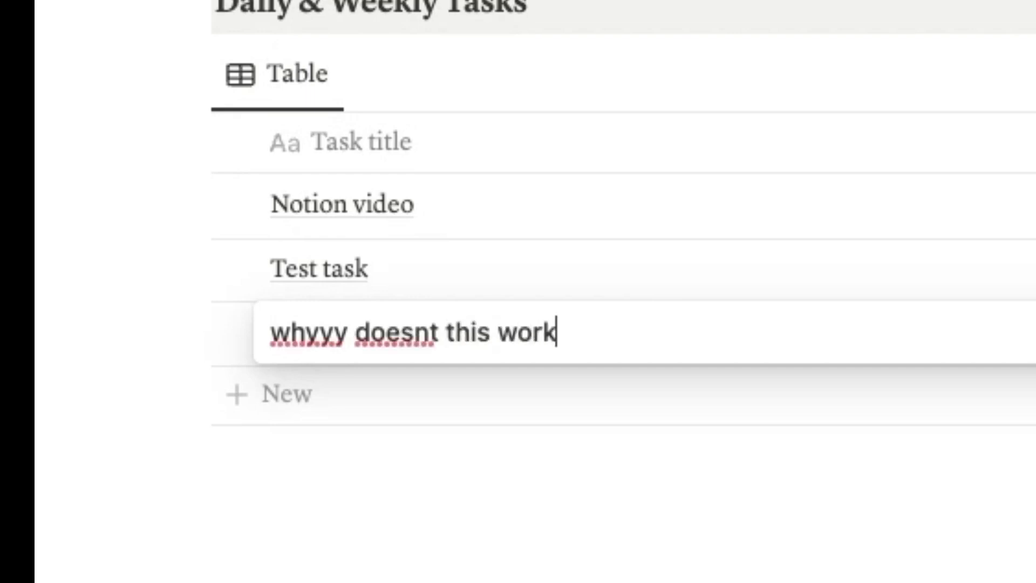
{"action": "key", "text": "Return"}
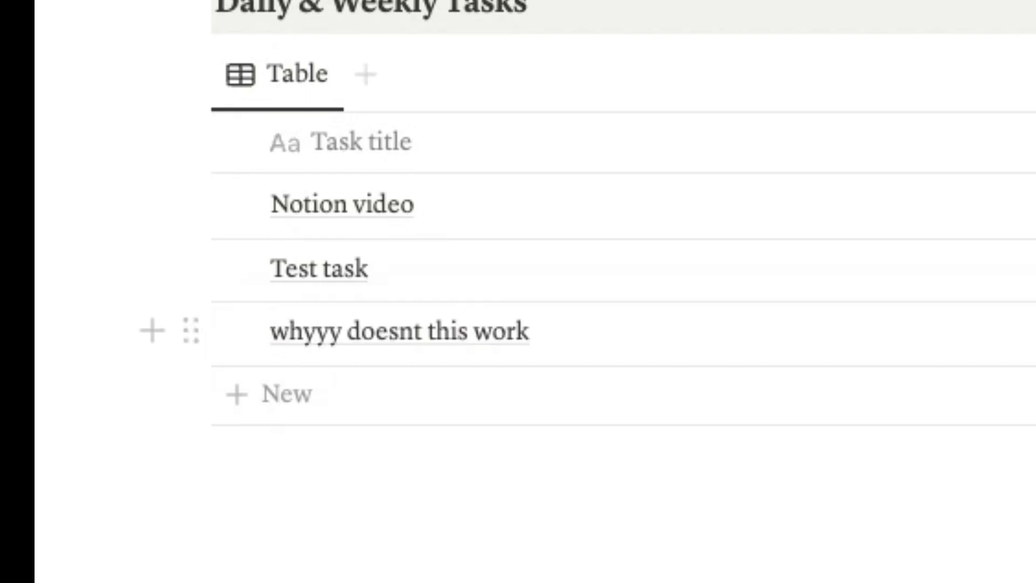
{"action": "left_click", "coordinate": [650, 451]}
{"action": "left_click", "coordinate": [635, 238]}
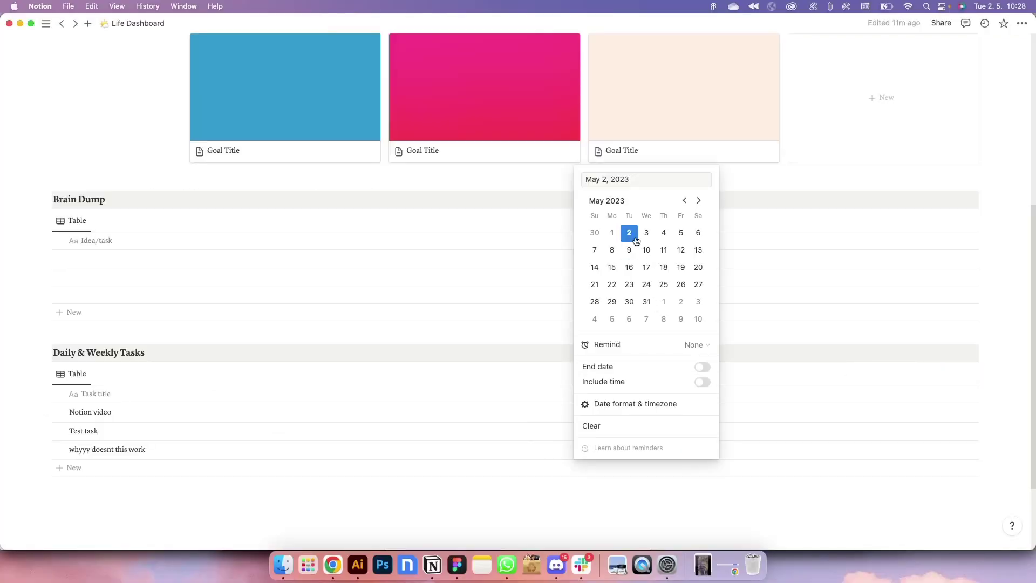
{"action": "left_click", "coordinate": [704, 383]}
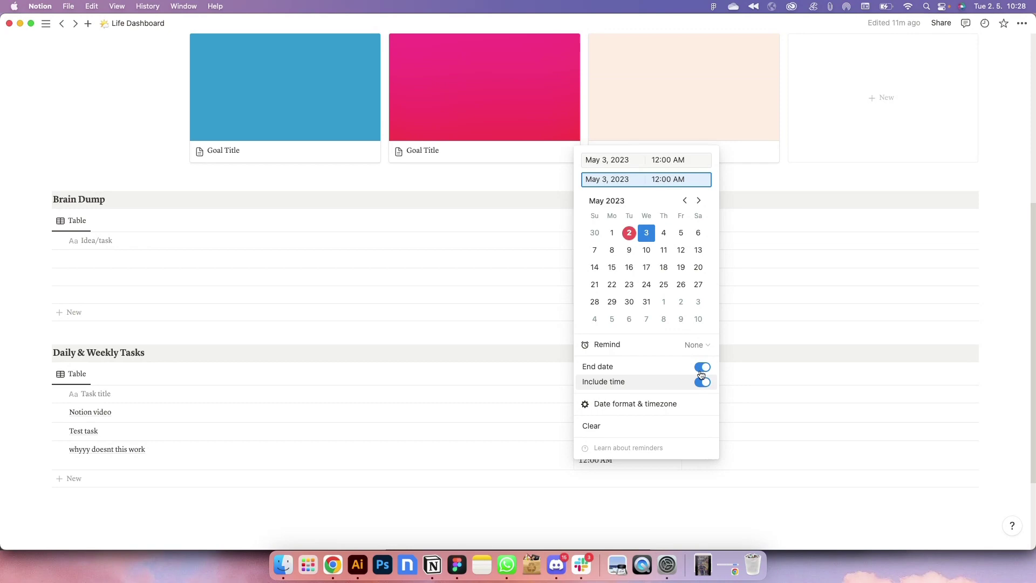
{"action": "left_click", "coordinate": [773, 428]}
Switch to Chrome and search Google for "polling interval zapier" to read how often Zapier checks for new data
{"action": "left_click", "coordinate": [333, 565]}
{"action": "left_click", "coordinate": [110, 66]}
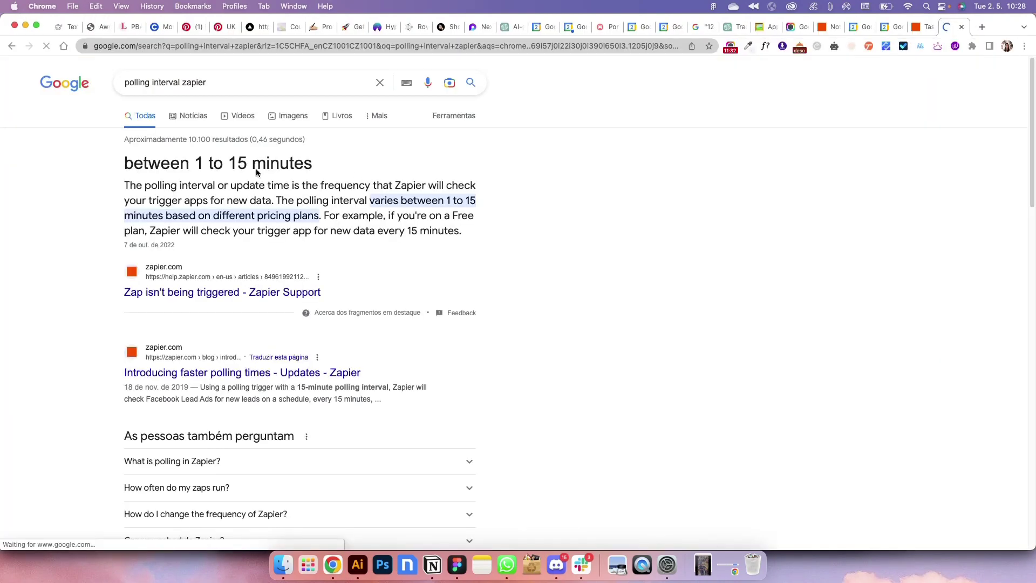
{"action": "triple_click", "coordinate": [298, 166]}
{"action": "left_click", "coordinate": [412, 161]}
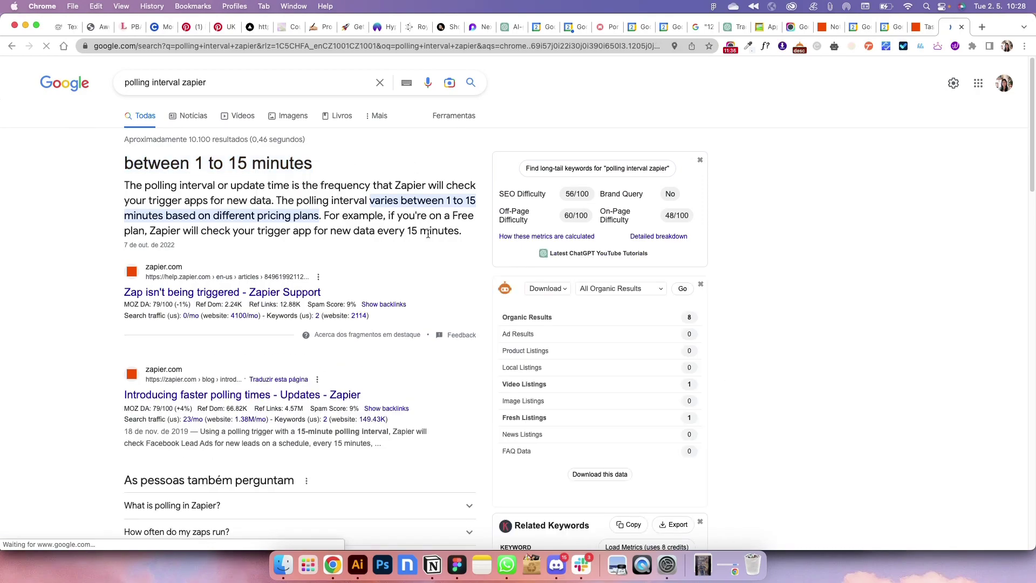